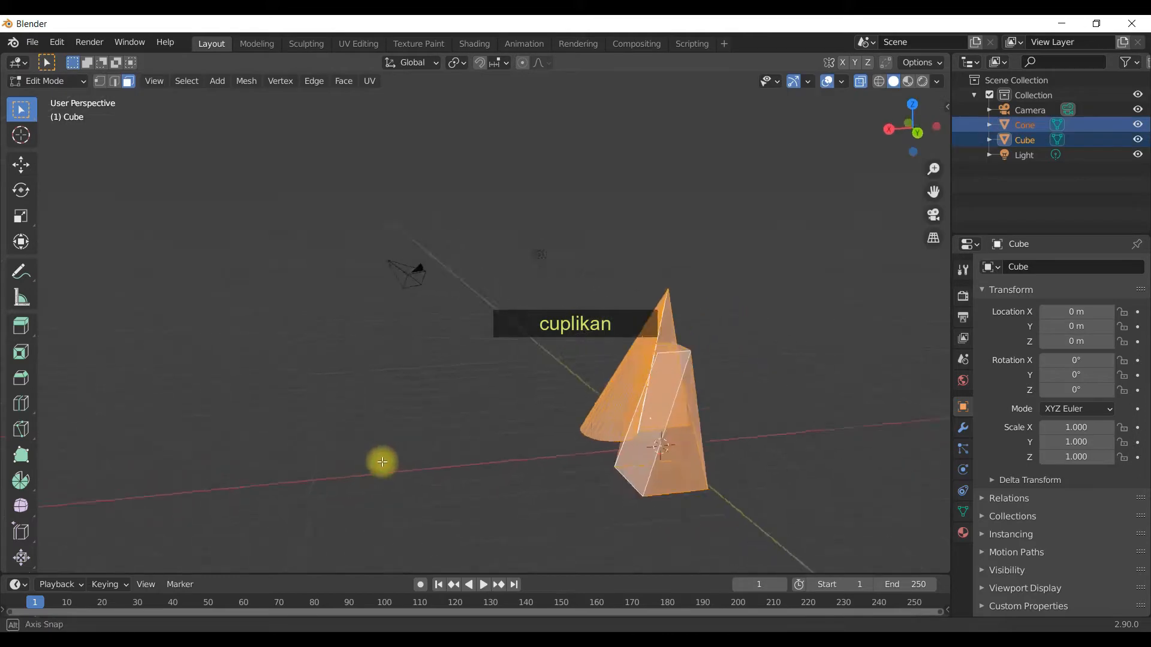
middle_drag(380, 462, 655, 437)
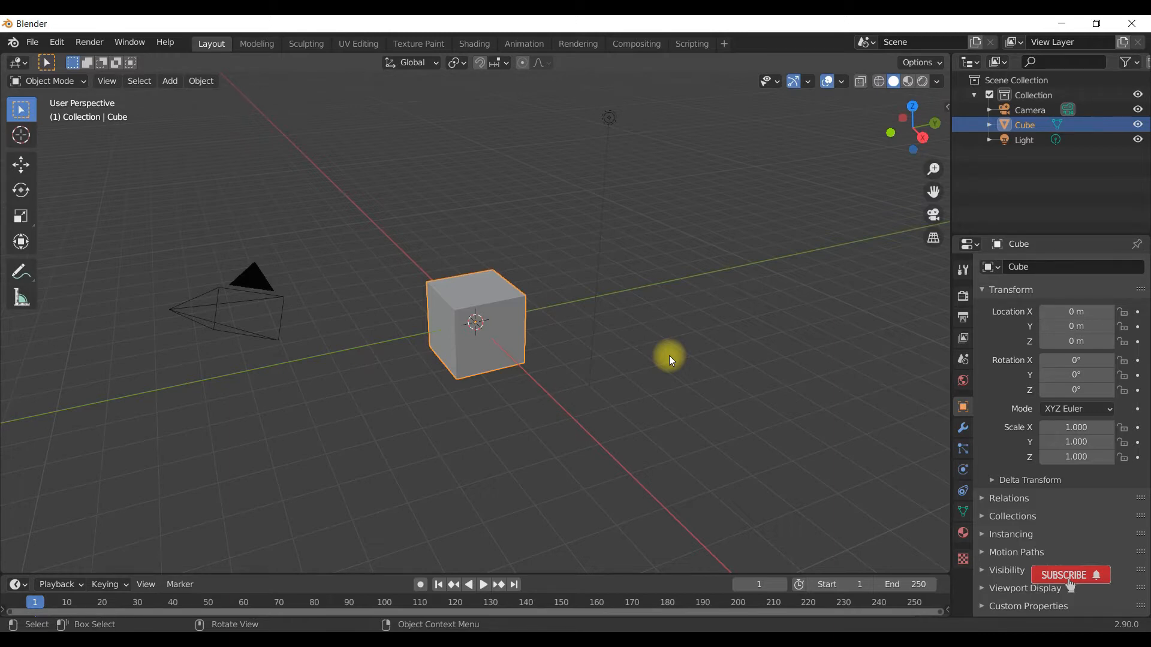
- Add a cone mesh to the scene and move it along the Y axis to about -3.87 m, beside the cube
middle_drag(321, 361, 647, 378)
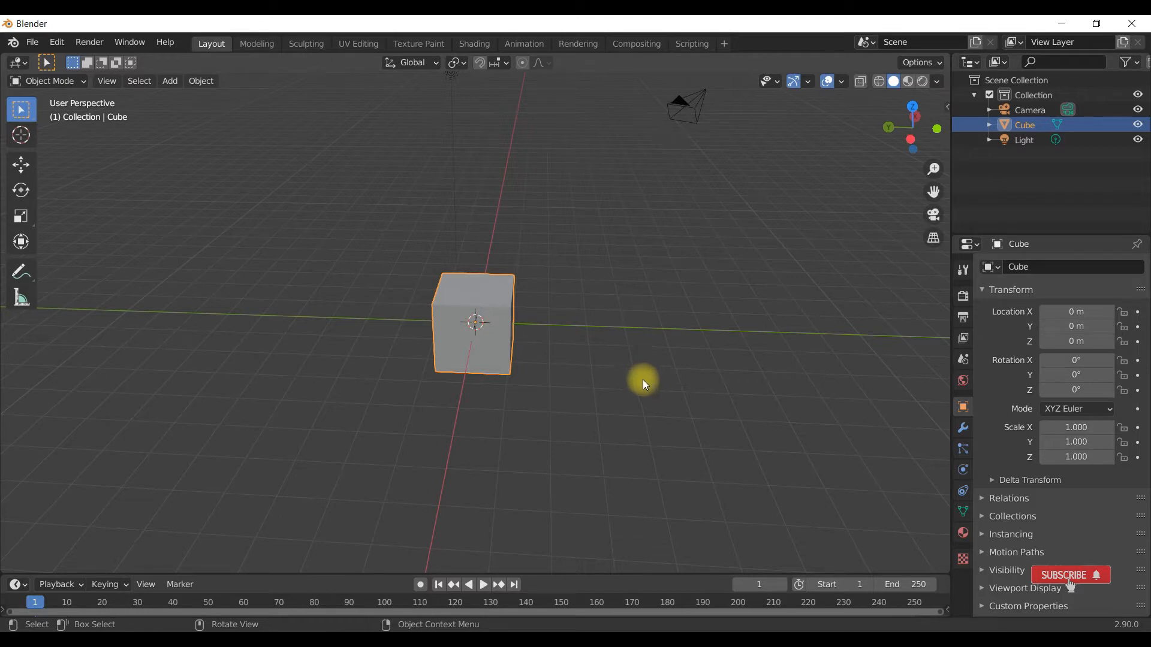
click(170, 81)
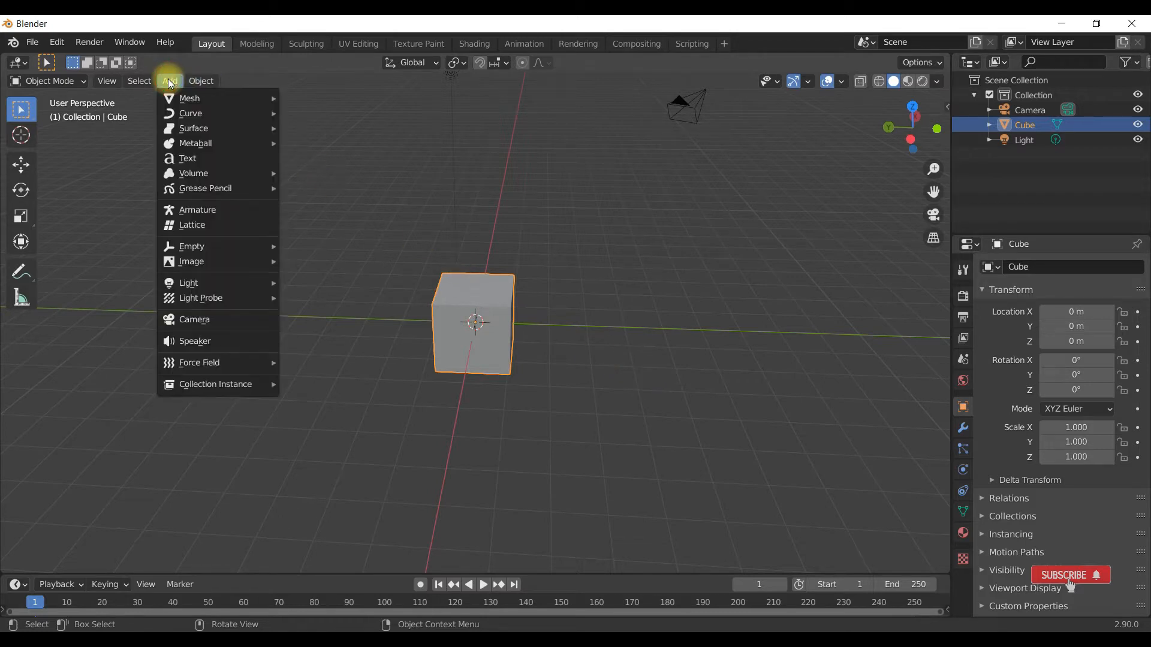
mouse_move(193, 99)
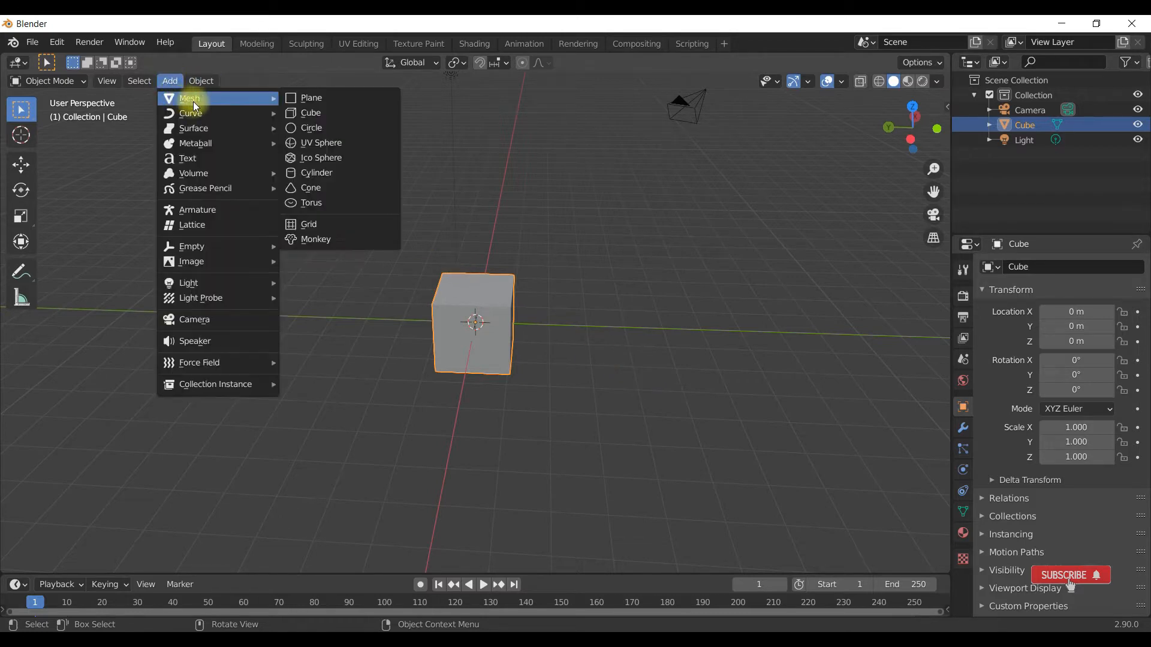
click(360, 187)
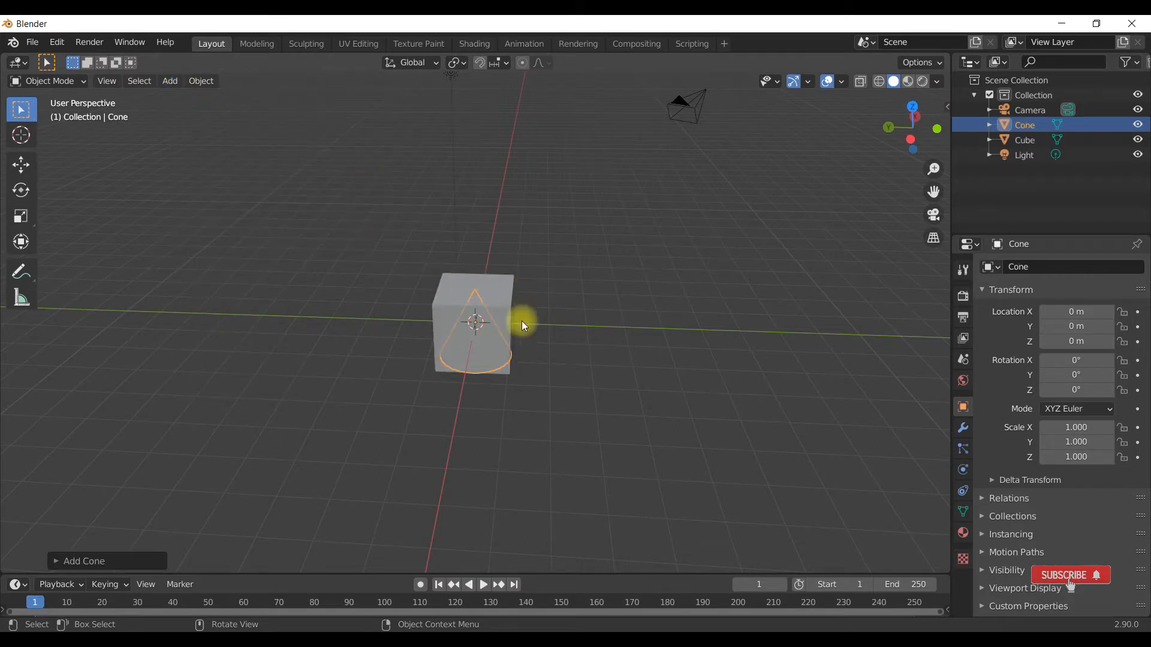
key(g)
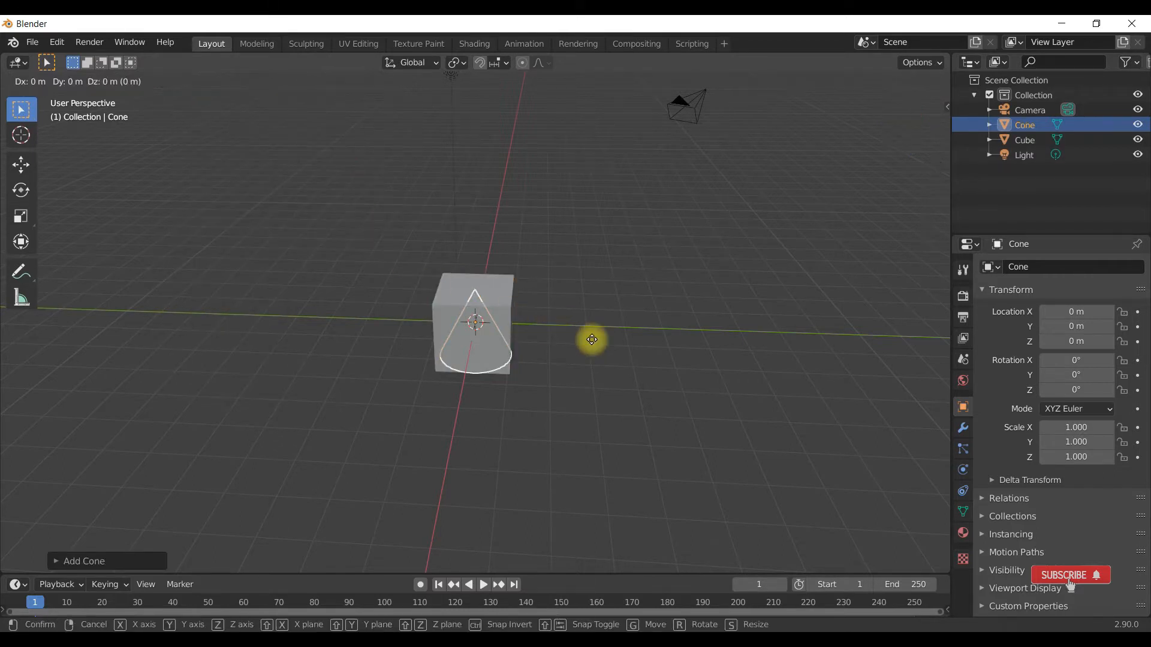
key(y)
click(736, 353)
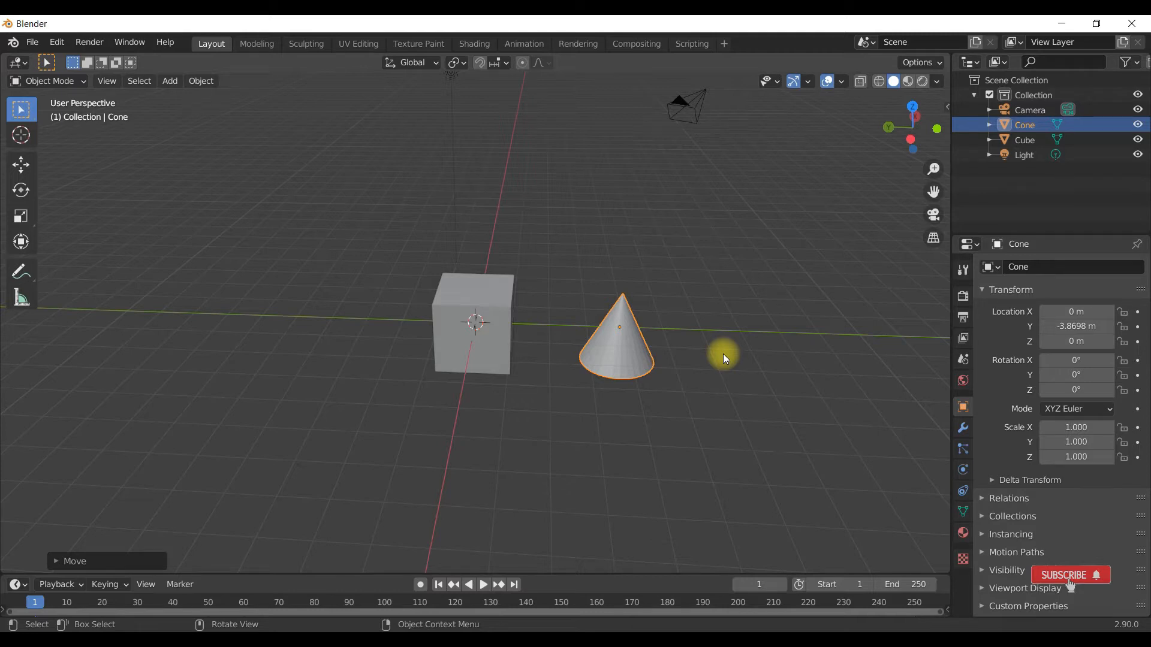
- Select the cube together with the cone and put both objects into Edit Mode
shift+click(490, 328)
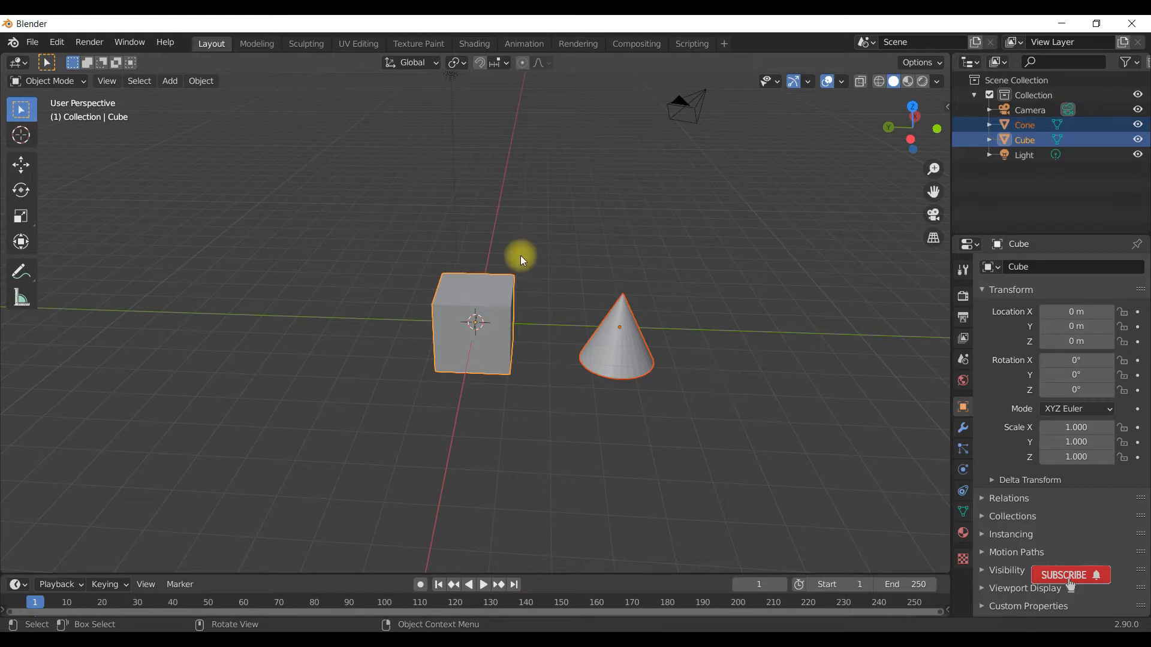
click(79, 82)
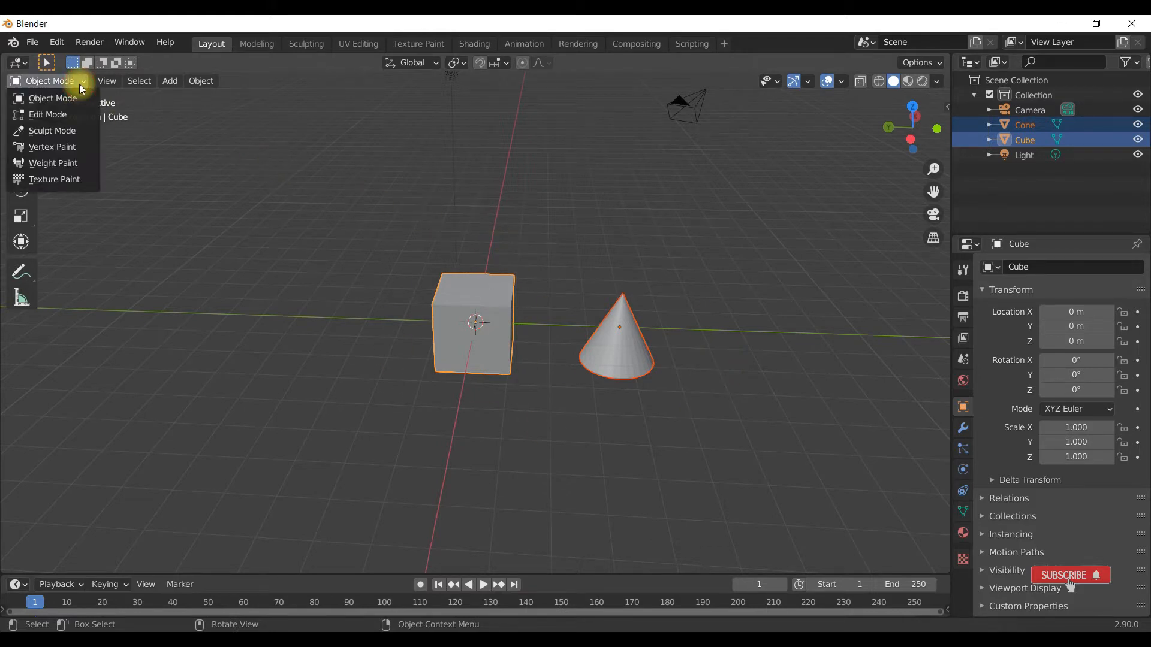
click(83, 115)
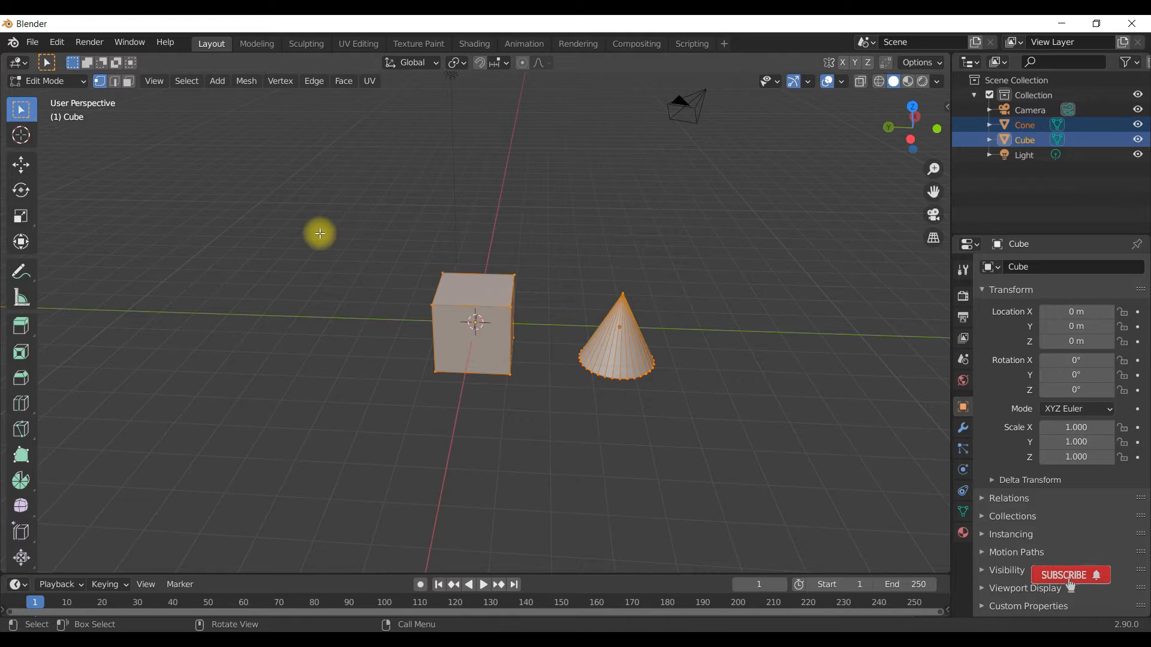
key(Tab)
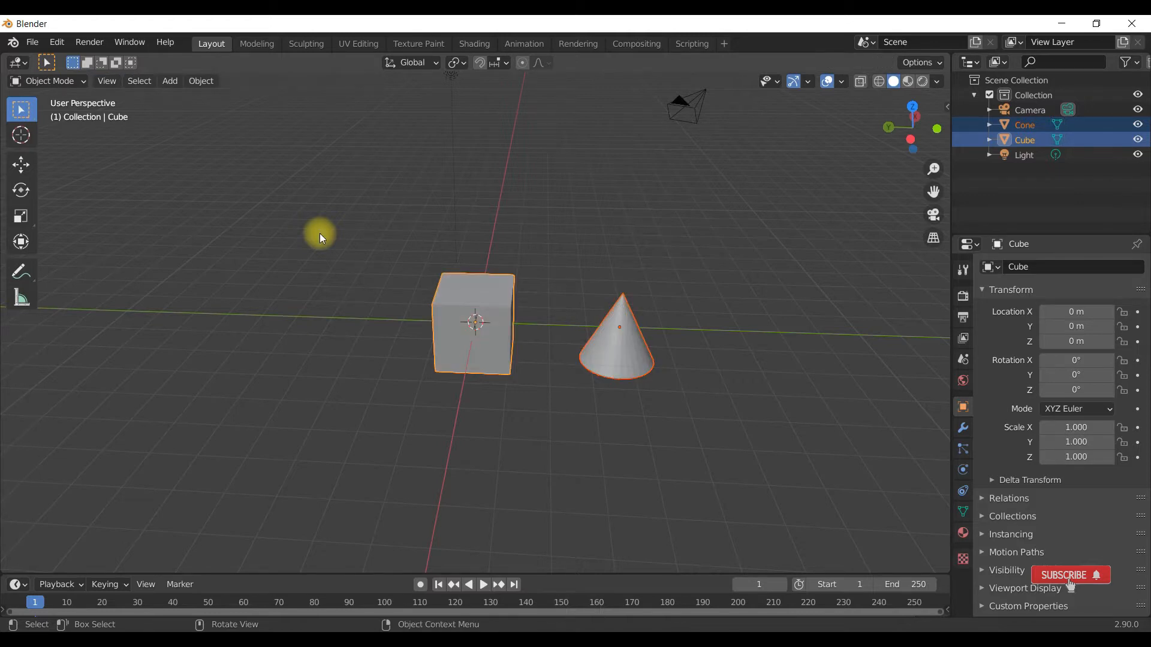
key(Tab)
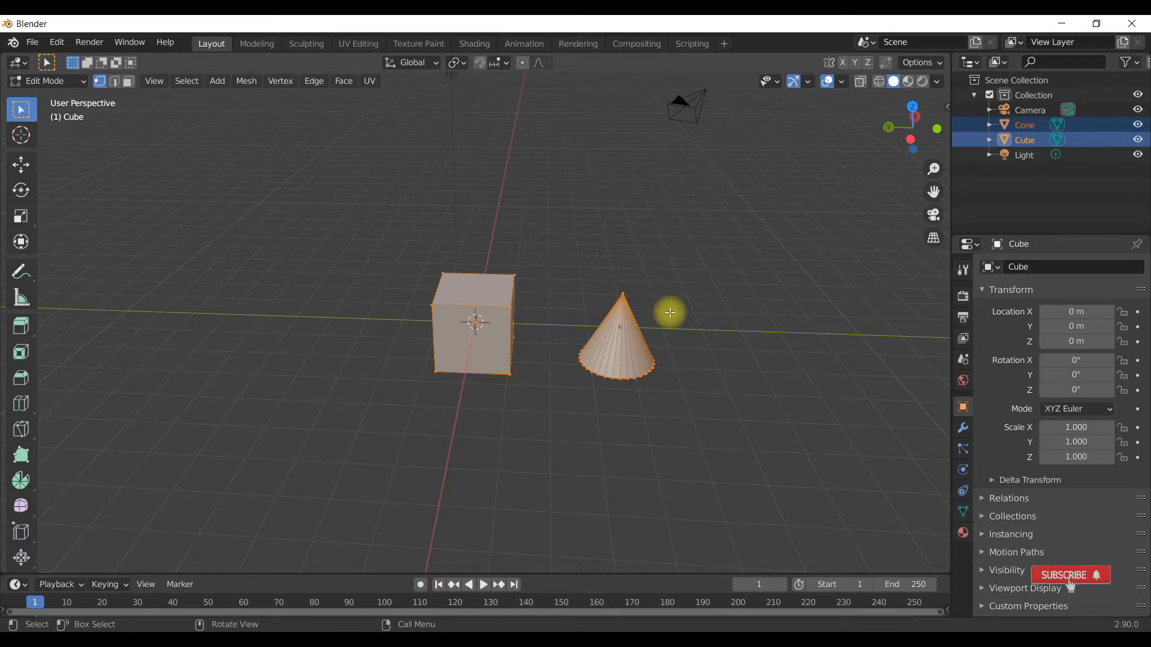
- Deselect all the geometry of the cube and the cone
scroll(669, 313, down, 1)
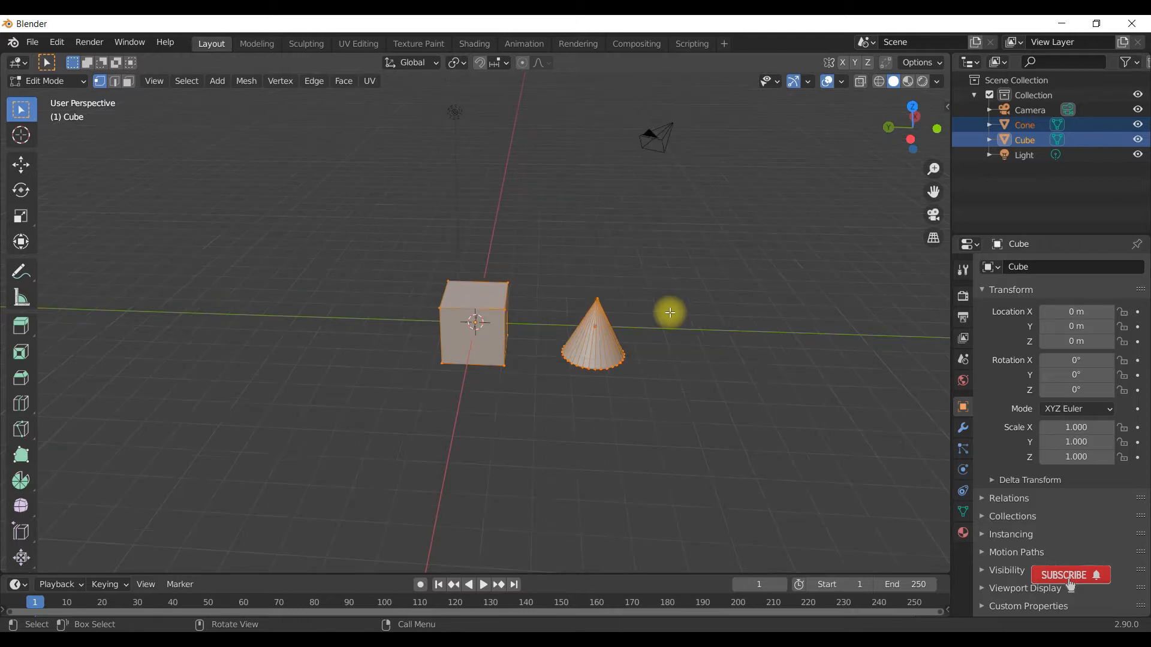
click(217, 82)
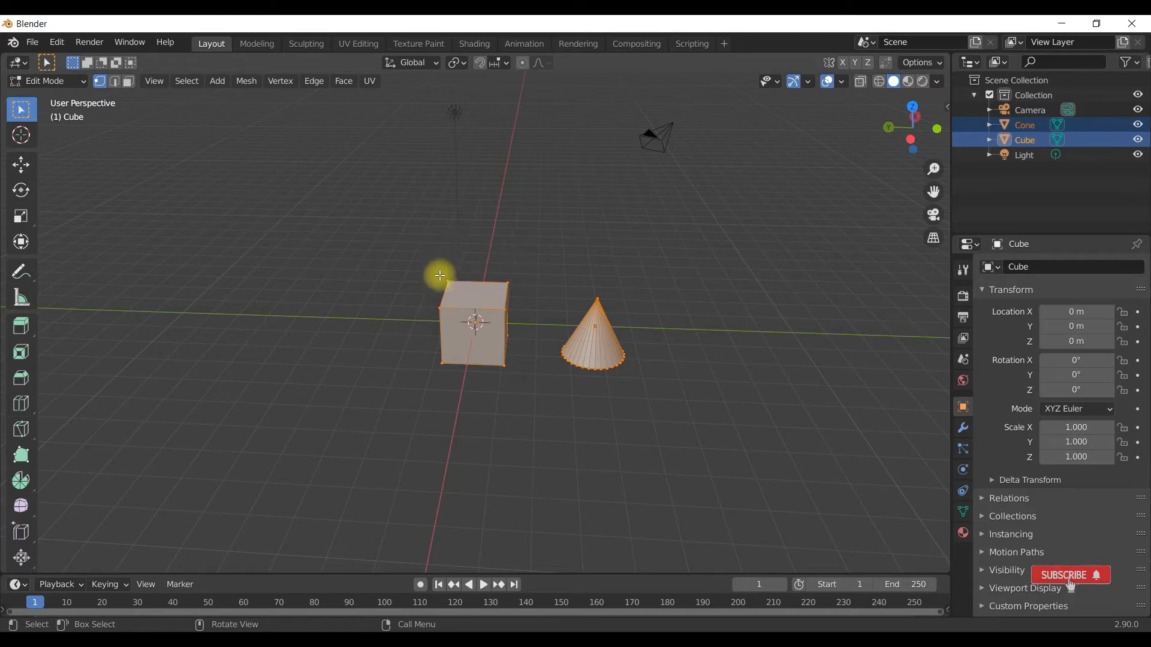
scroll(532, 308, up, 1)
scroll(532, 308, up, 3)
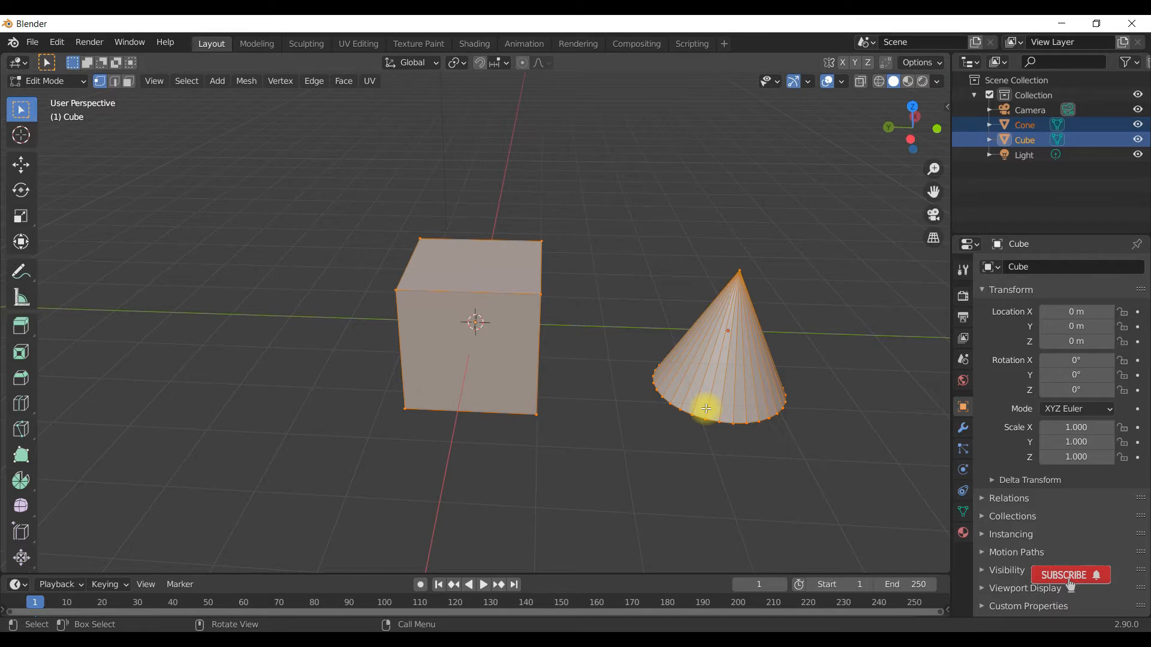
middle_drag(689, 352, 611, 334)
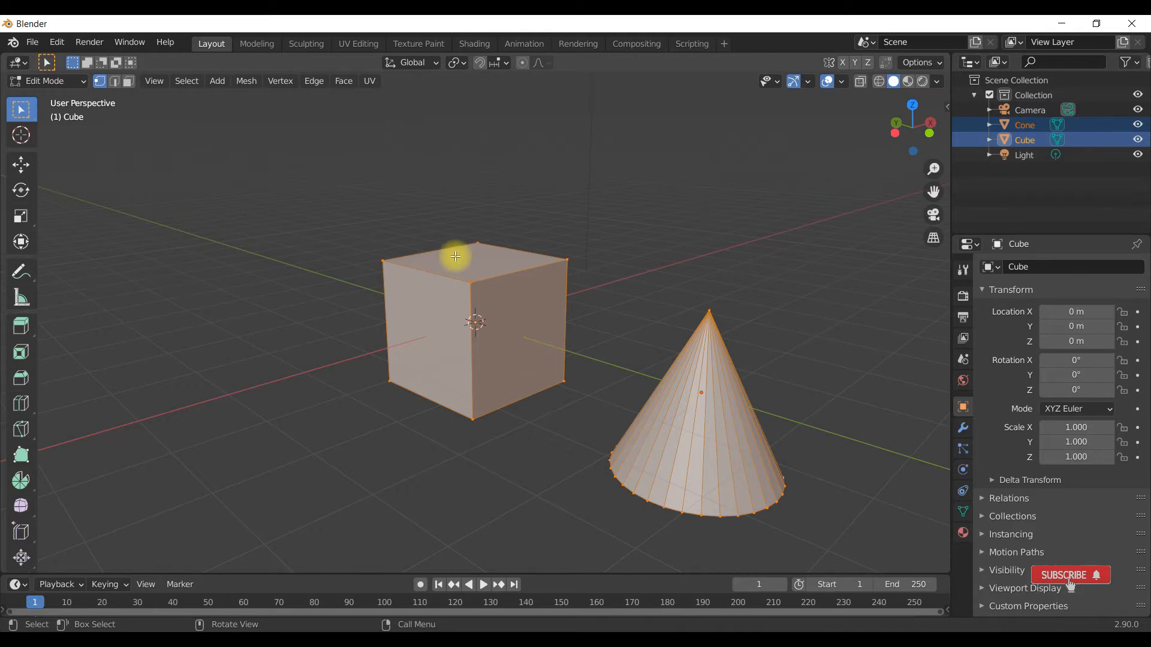
key(alt+a)
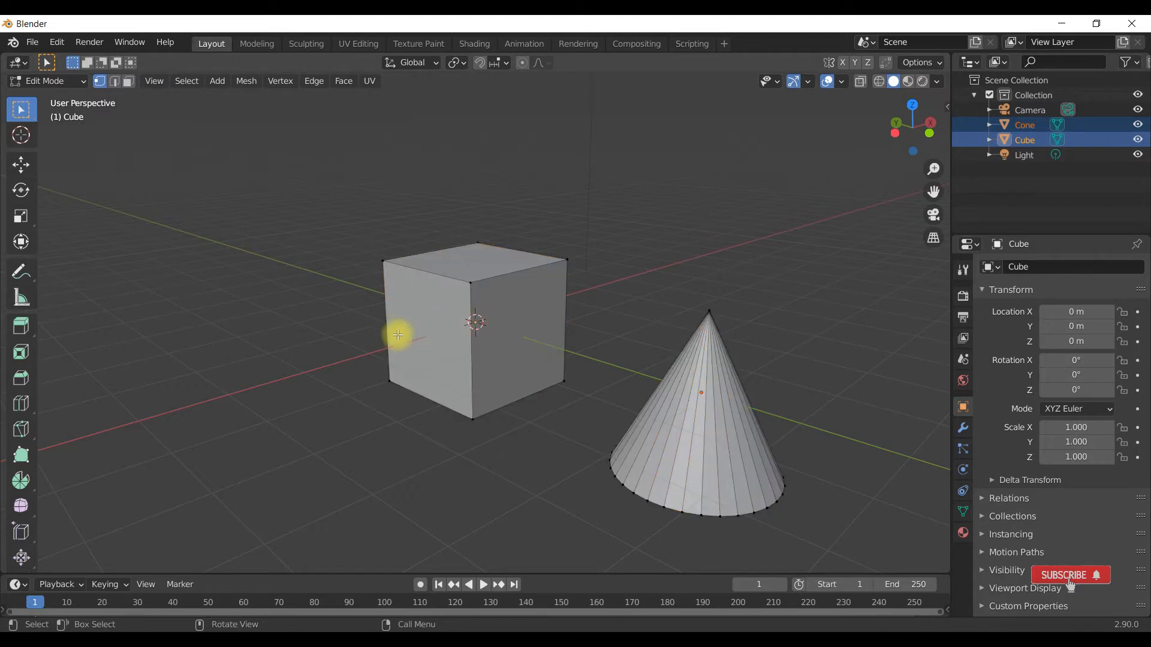
- Select two top corner vertices of the cube one after the other, followed by the cone's tip vertex
middle_drag(345, 351, 372, 347)
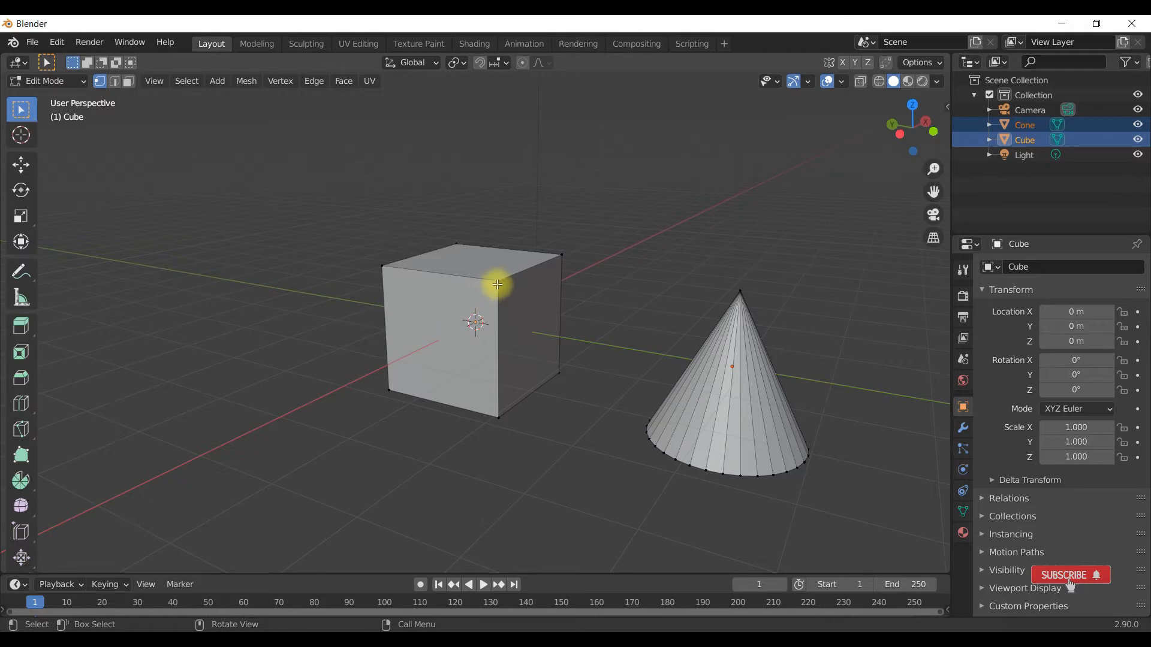
scroll(501, 279, up, 2)
click(511, 256)
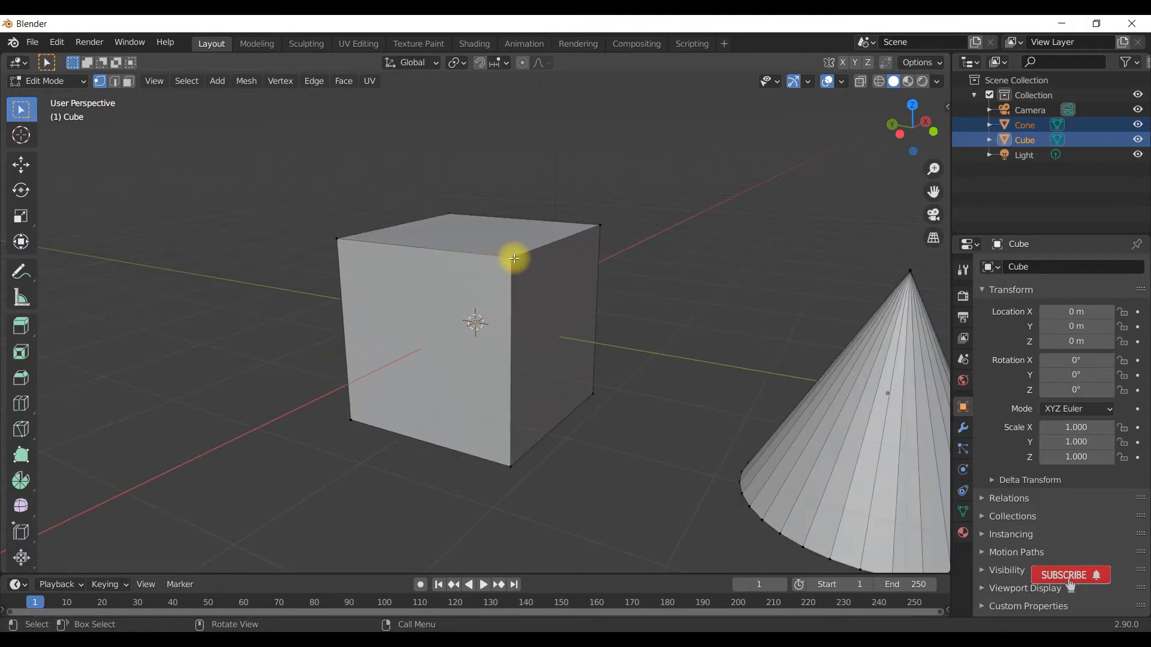
scroll(514, 258, up, 2)
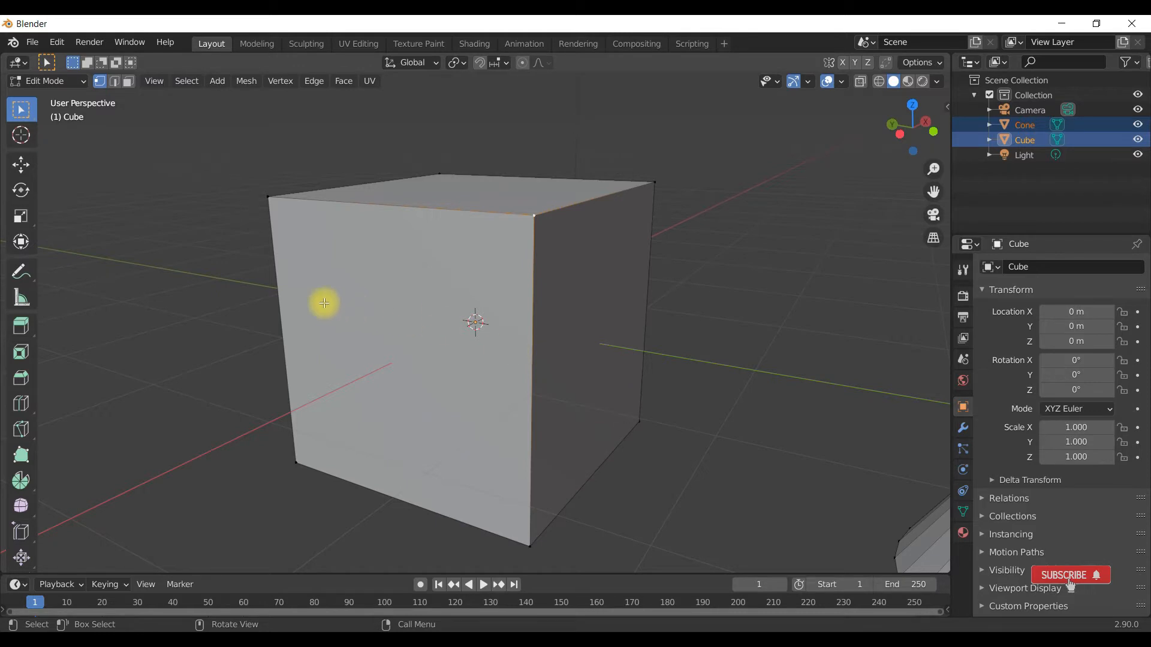
middle_drag(324, 304, 439, 314)
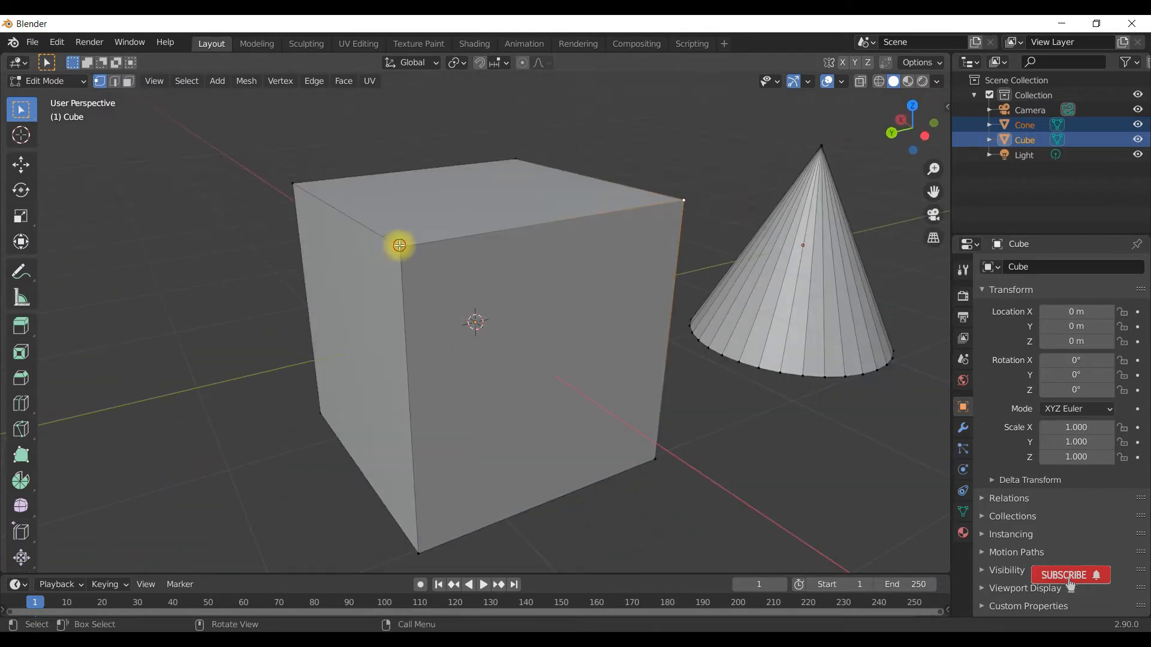
click(399, 247)
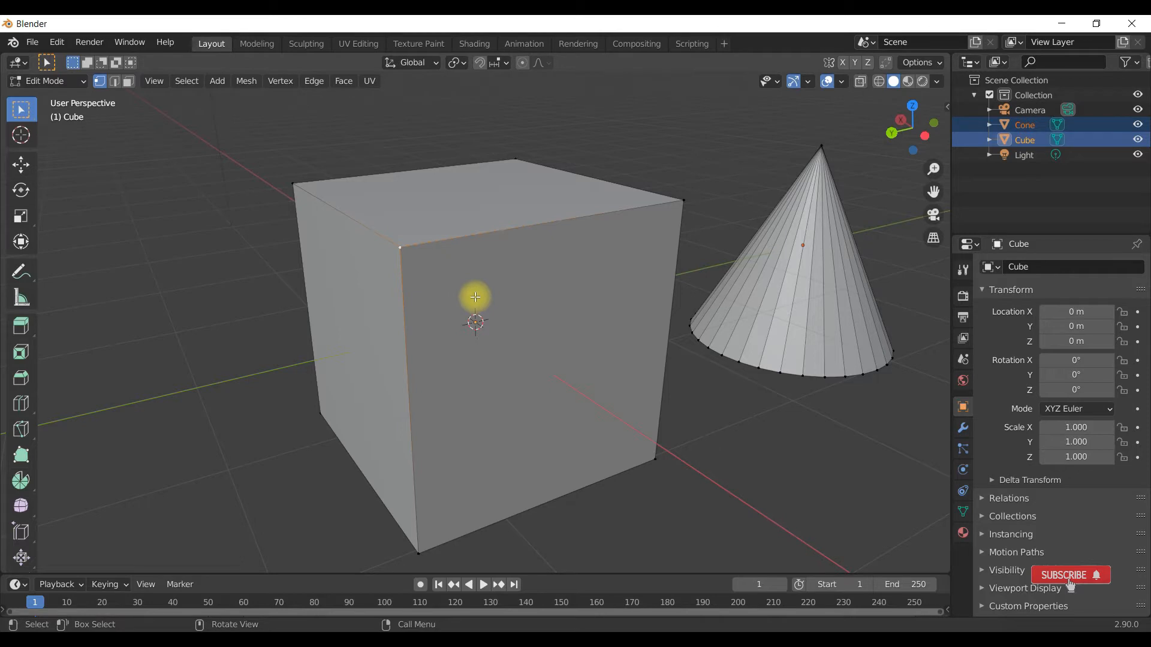
click(826, 150)
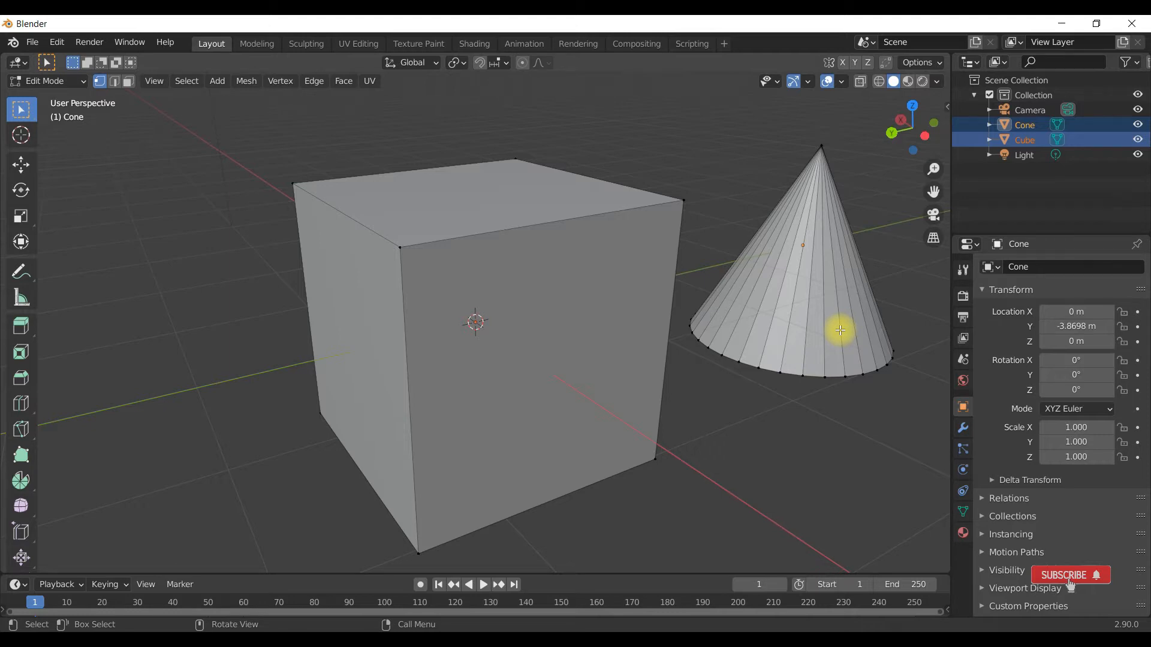
- Switch to edge selection and select a vertical cube edge, a top cube edge and a sloping cone edge in turn
click(115, 85)
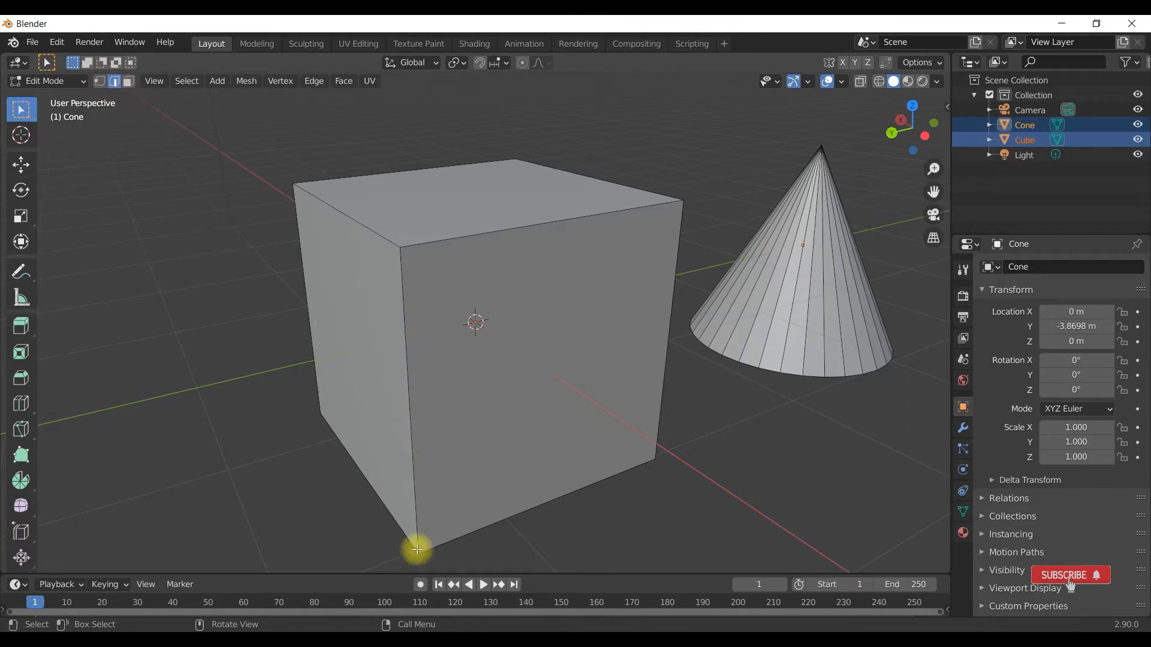
click(407, 383)
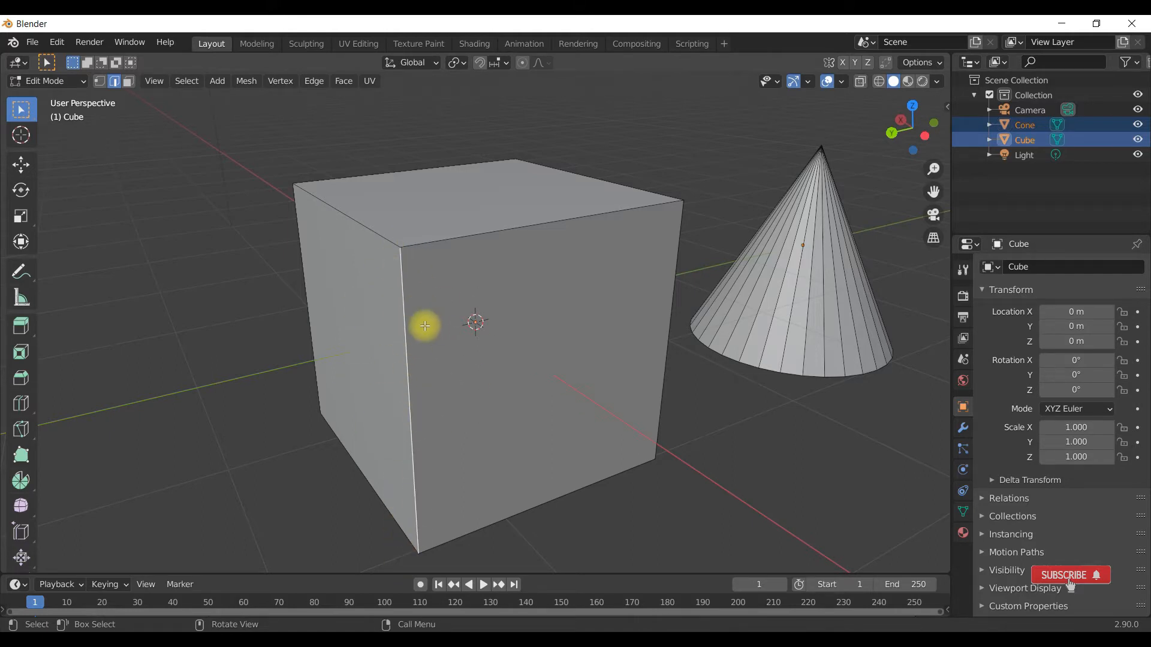
click(545, 224)
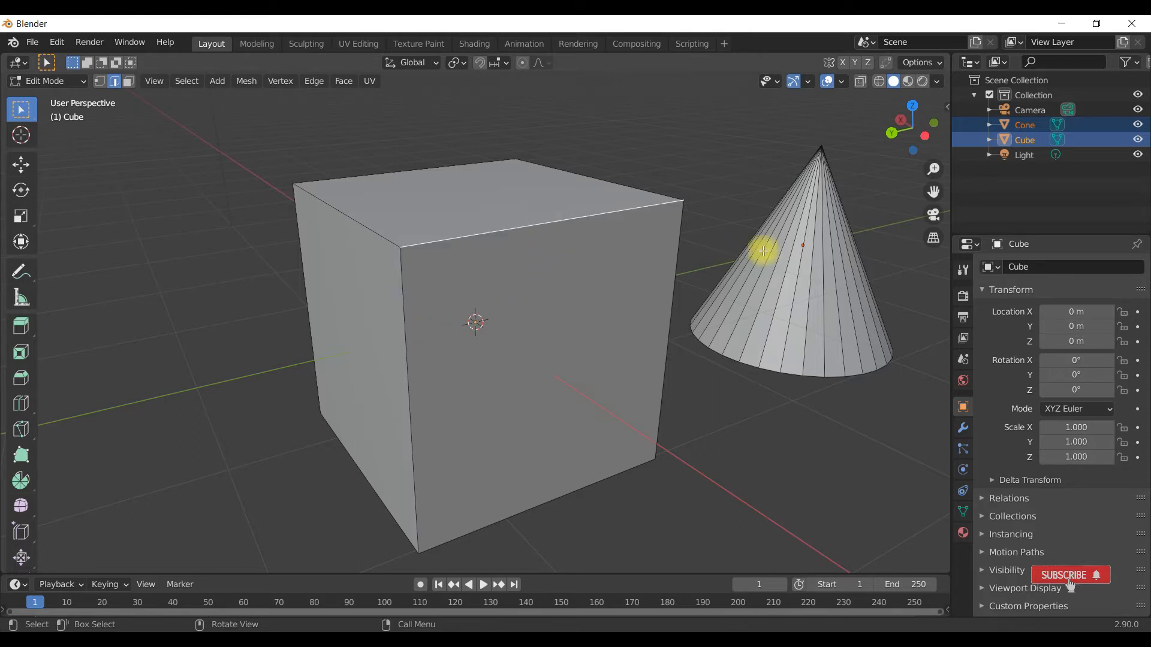
click(770, 282)
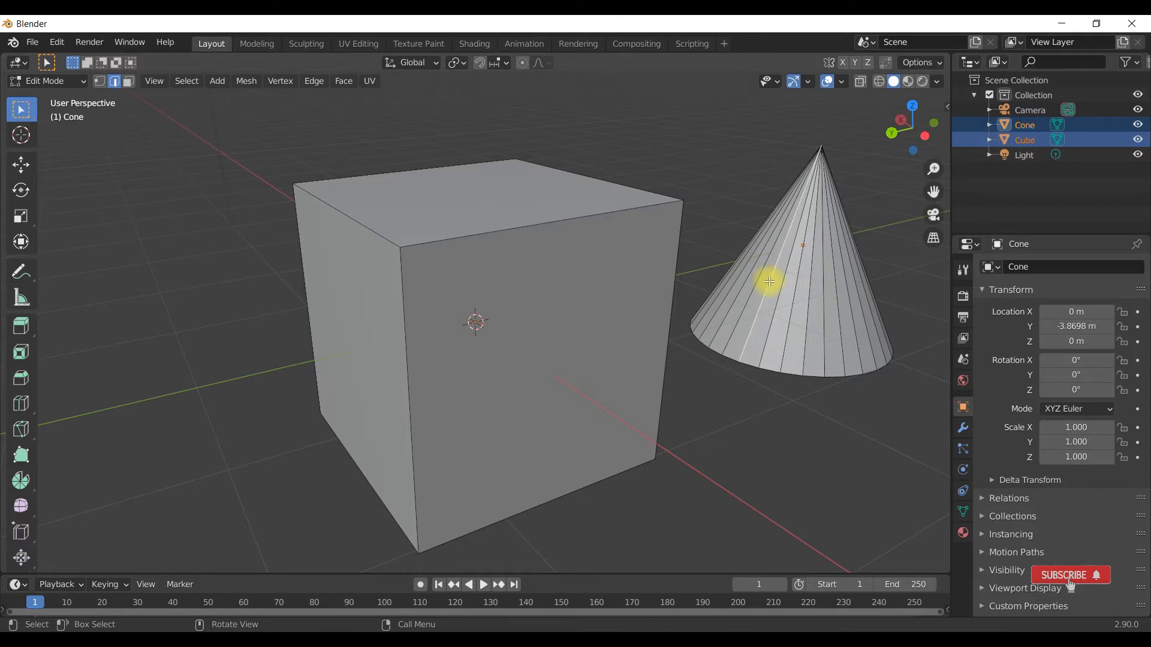
- Switch to face selection and select a side face of the cube, its top face and one side face of the cone in turn
click(130, 83)
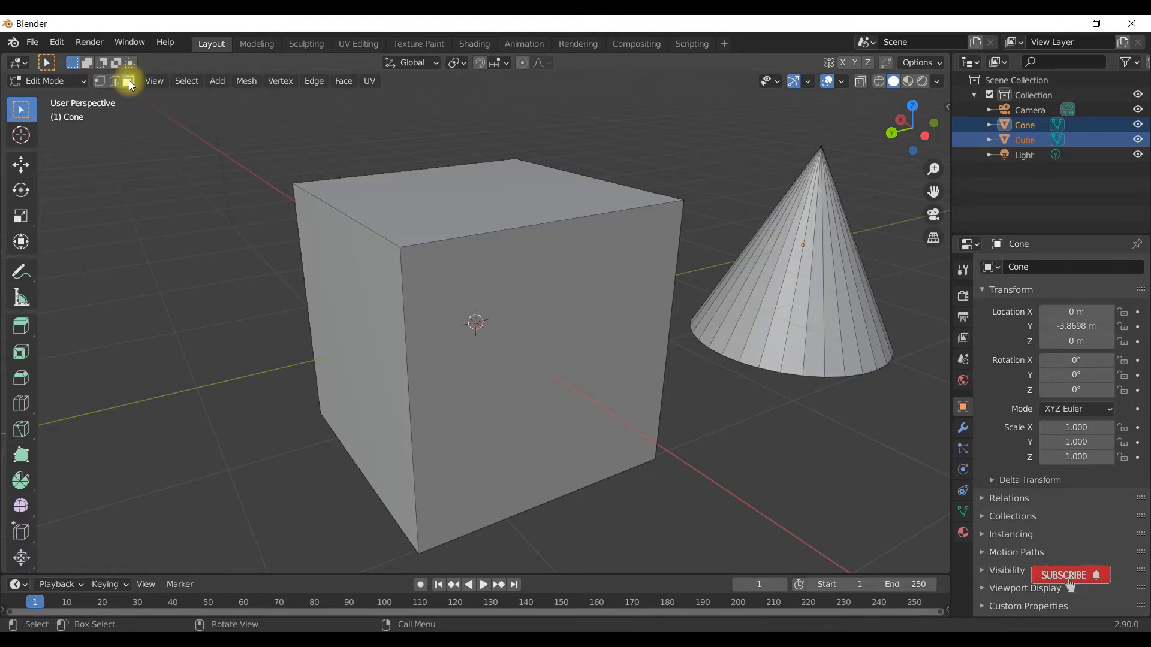
click(553, 310)
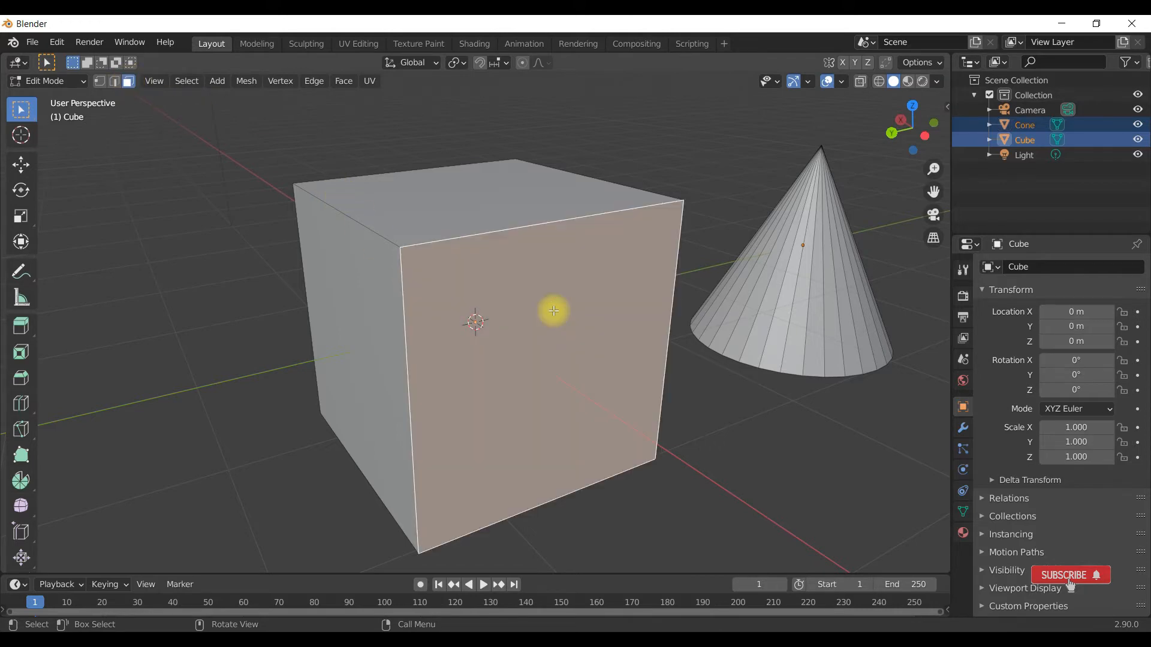
middle_drag(555, 298, 552, 339)
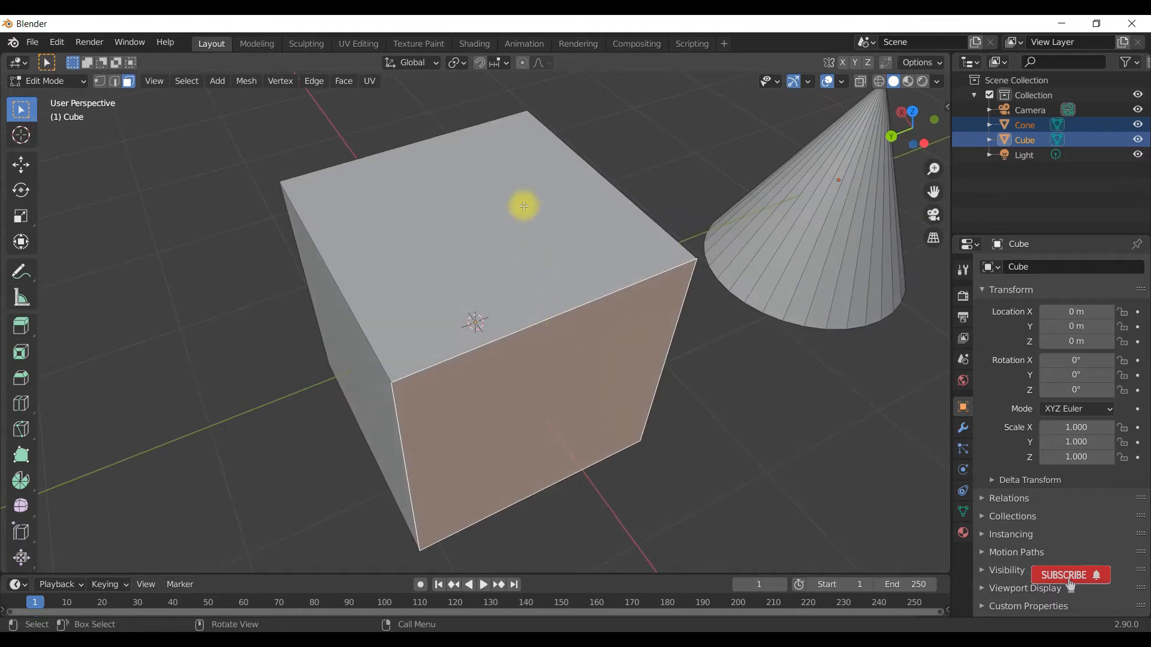
click(524, 205)
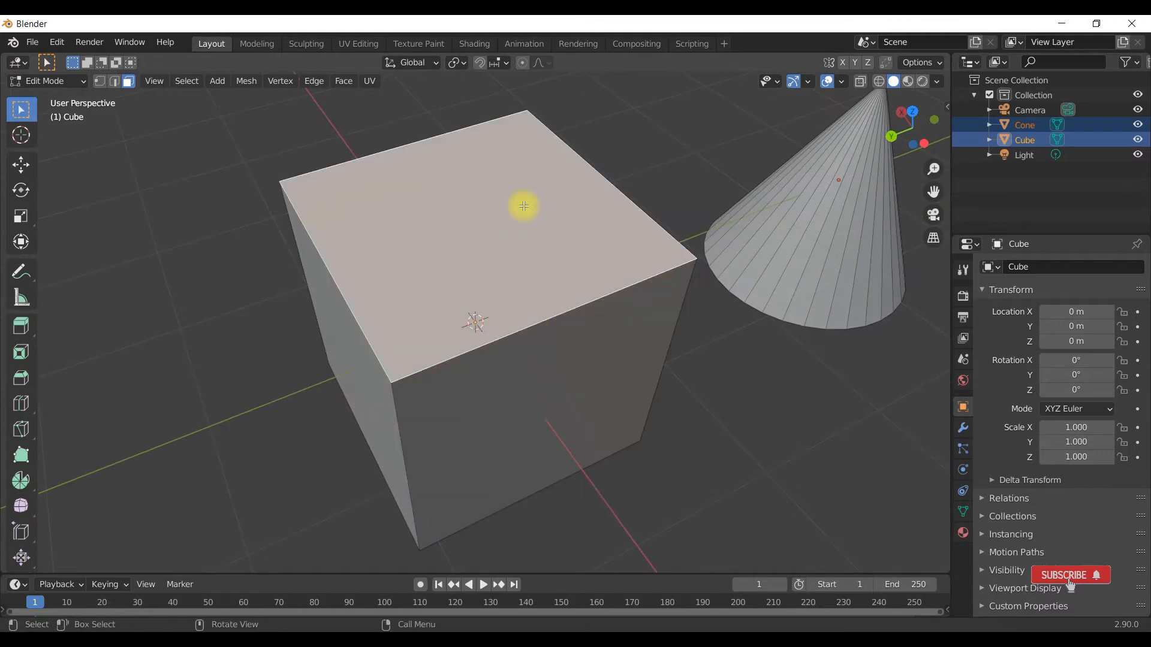
click(824, 204)
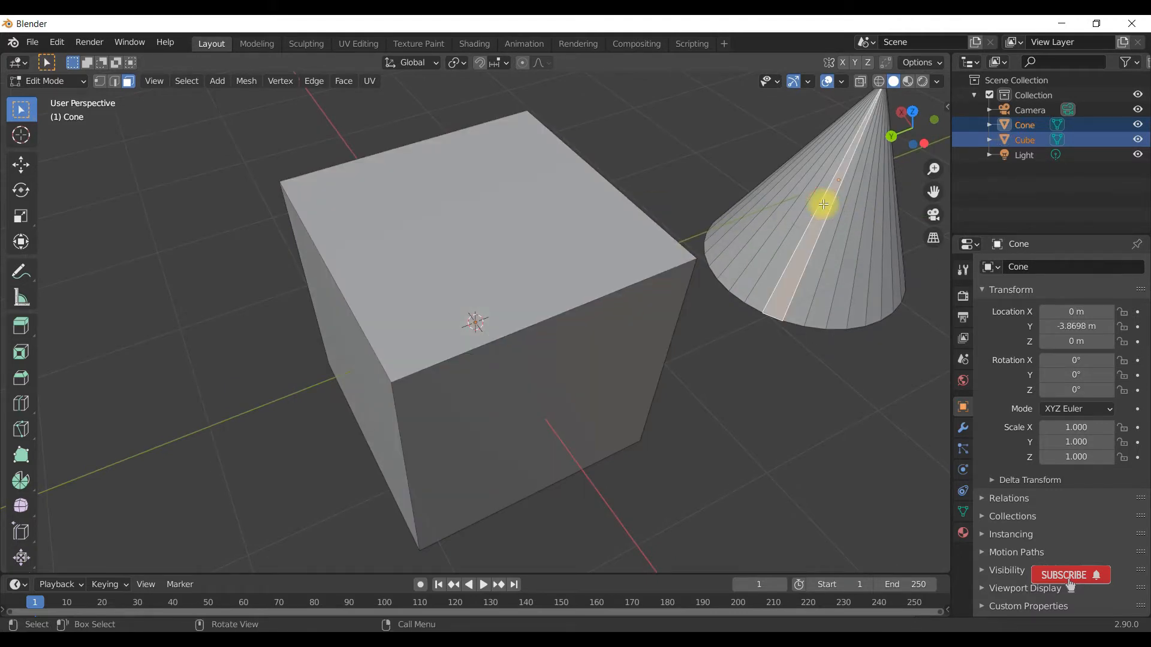
- Bring the cone and cube together into view and turn on X-ray display
middle_drag(527, 318, 634, 249)
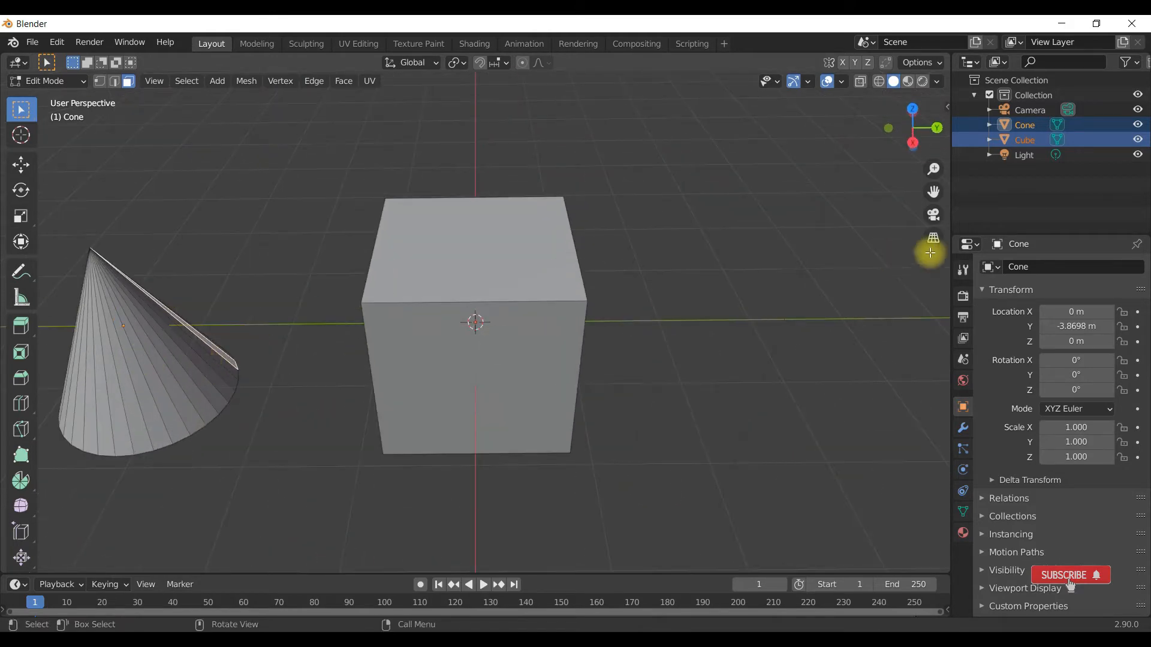
drag(936, 192, 865, 213)
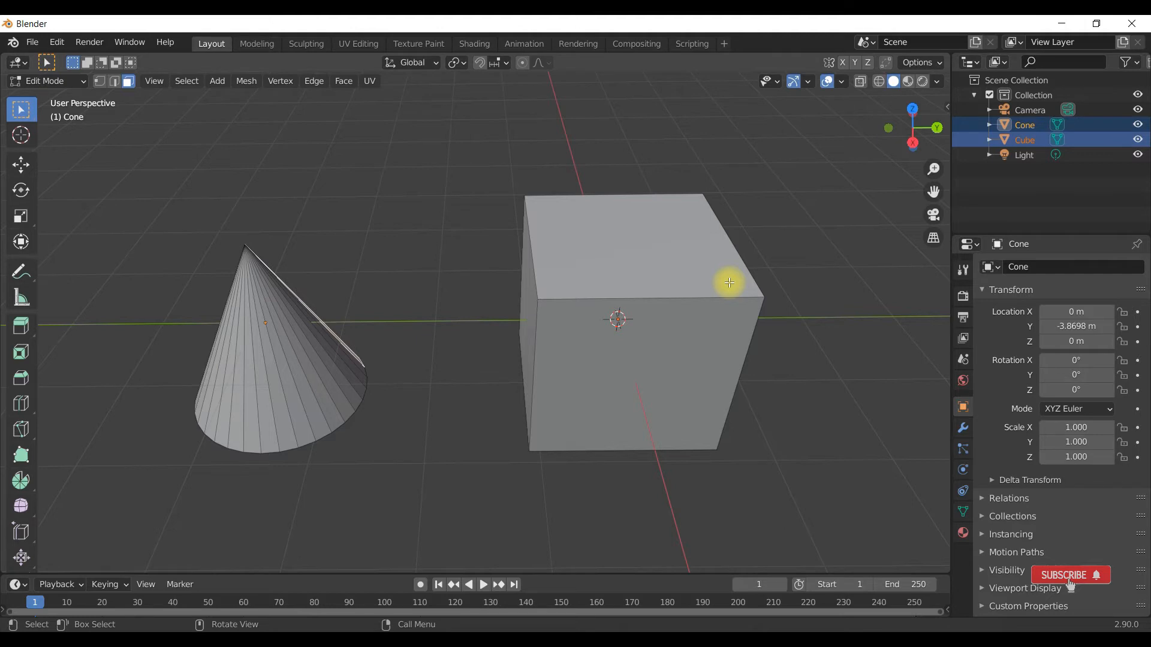
click(860, 84)
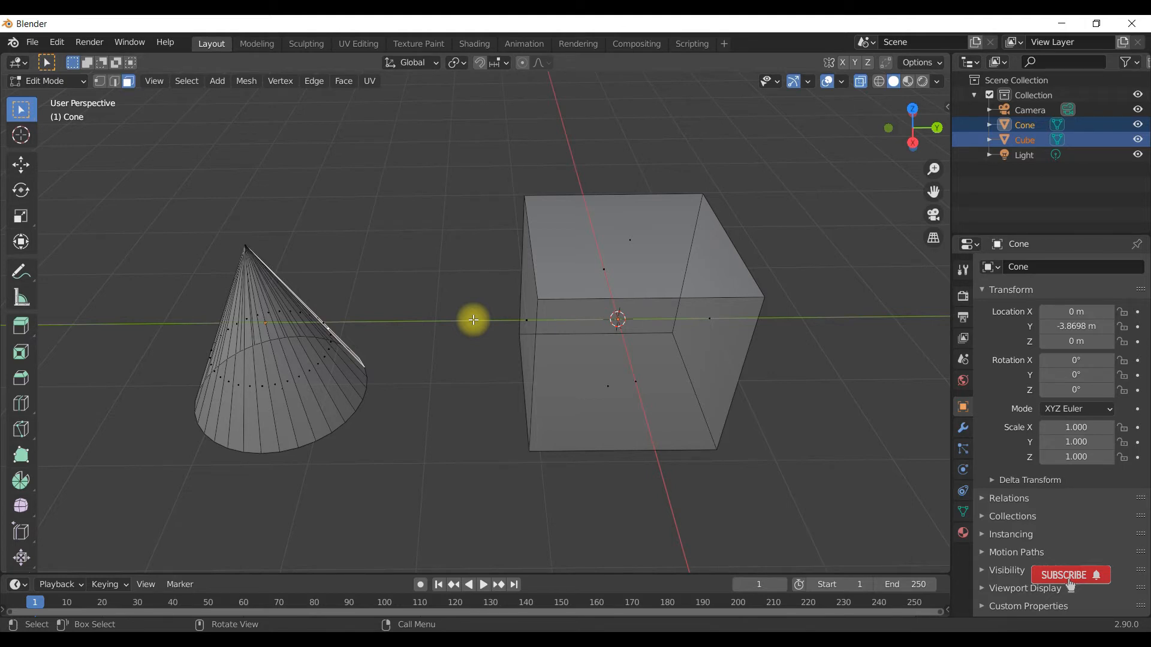
- Select the cube's hidden rear bottom vertex and a far cone base vertex in vertex selection, and the cube's rear vertical edge in edge selection
click(99, 82)
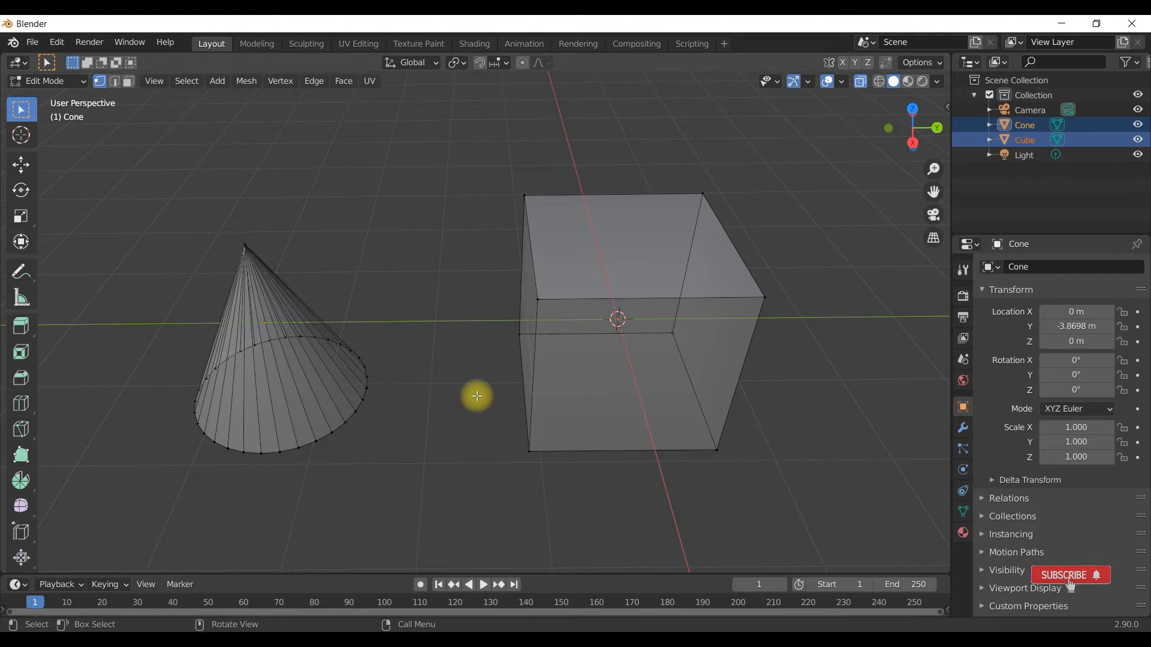
click(672, 332)
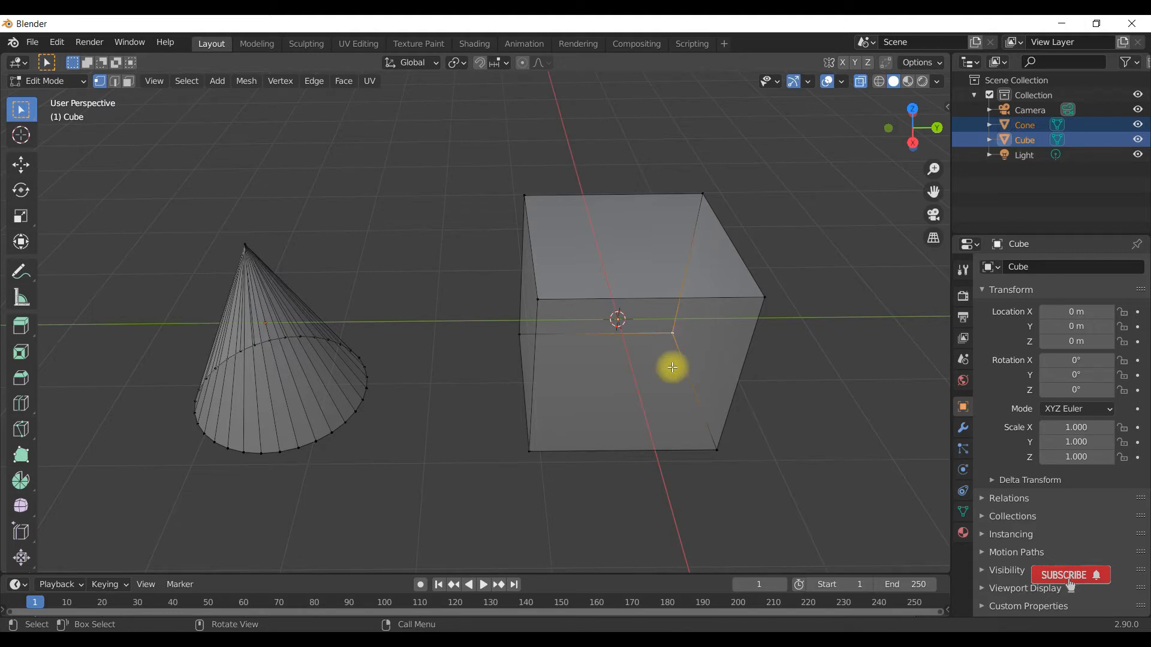
click(304, 403)
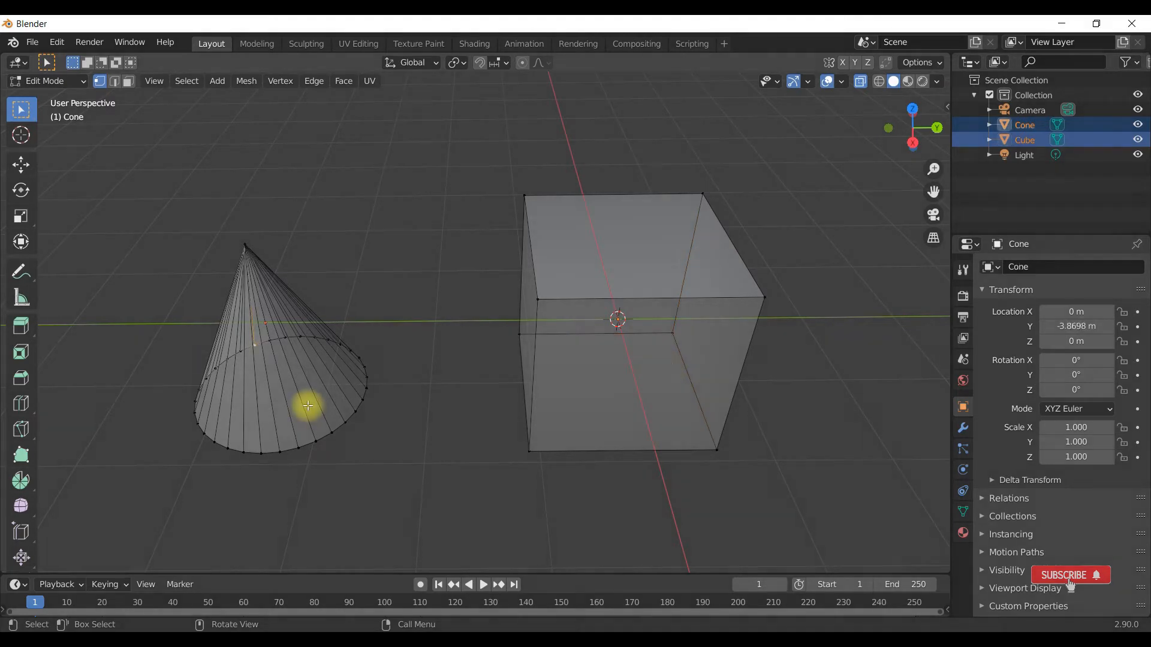
click(115, 82)
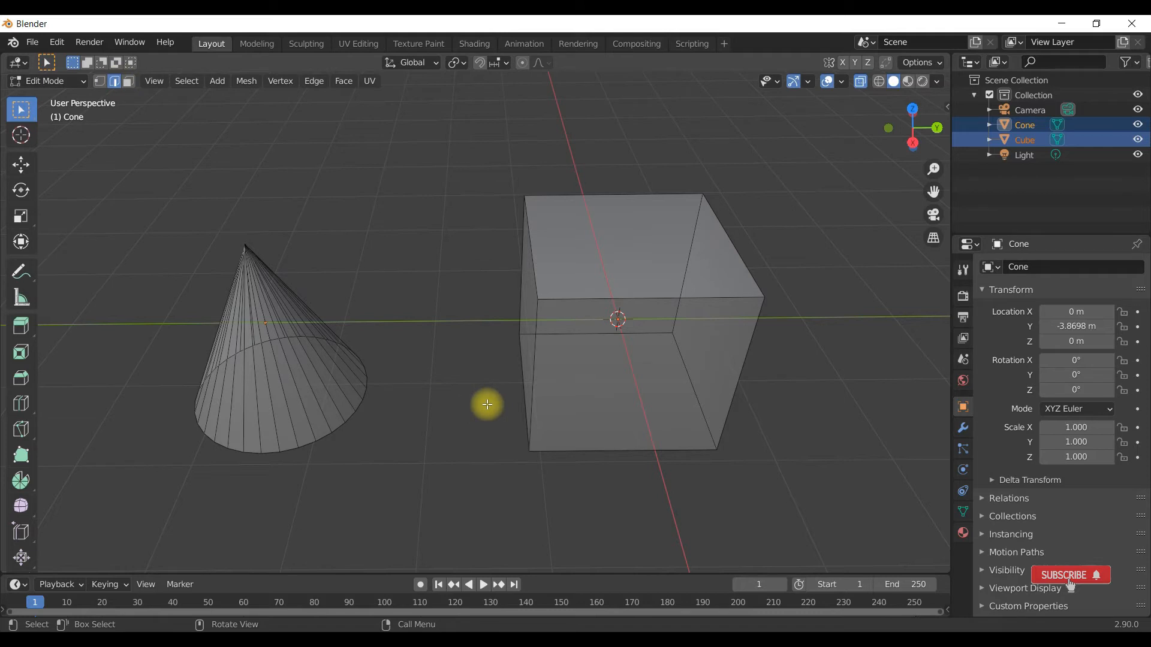
click(678, 310)
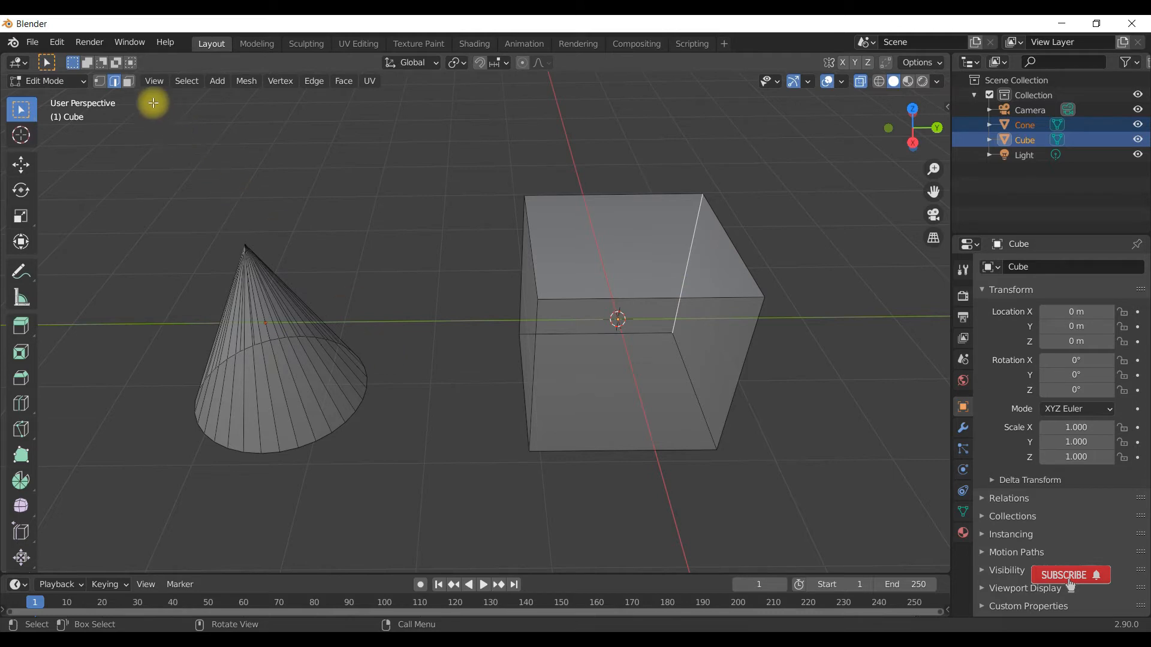
- Switch to face selection and select the cube's rear face, its front face and its side face towards the cone in turn
click(128, 81)
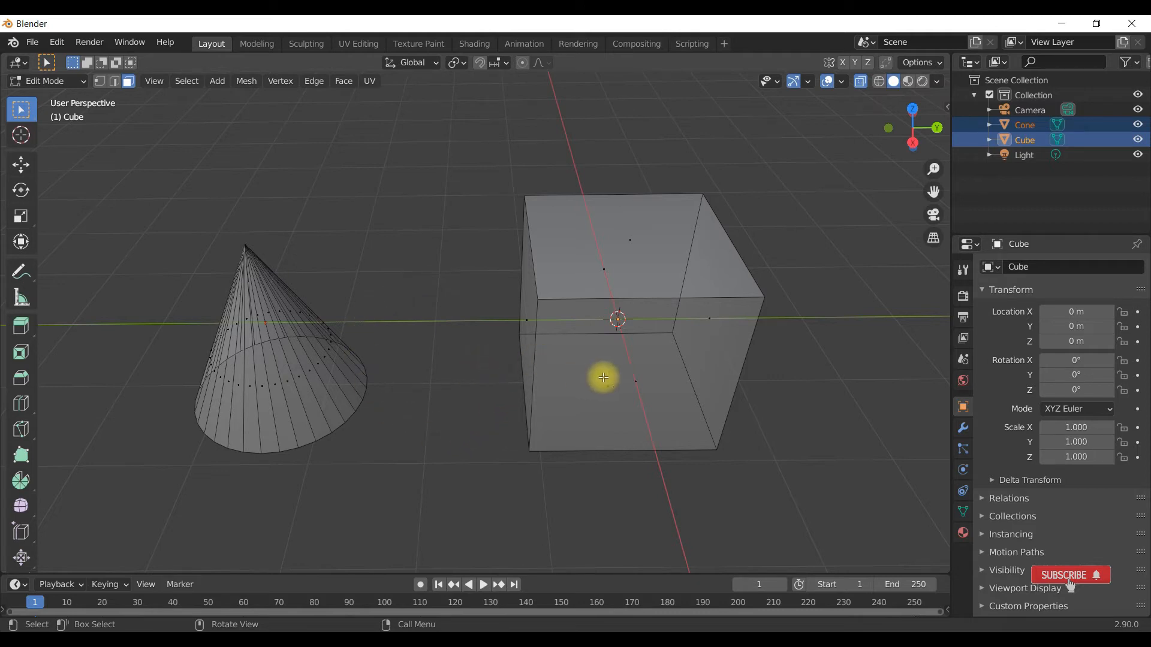
key(F9)
middle_drag(612, 416, 624, 403)
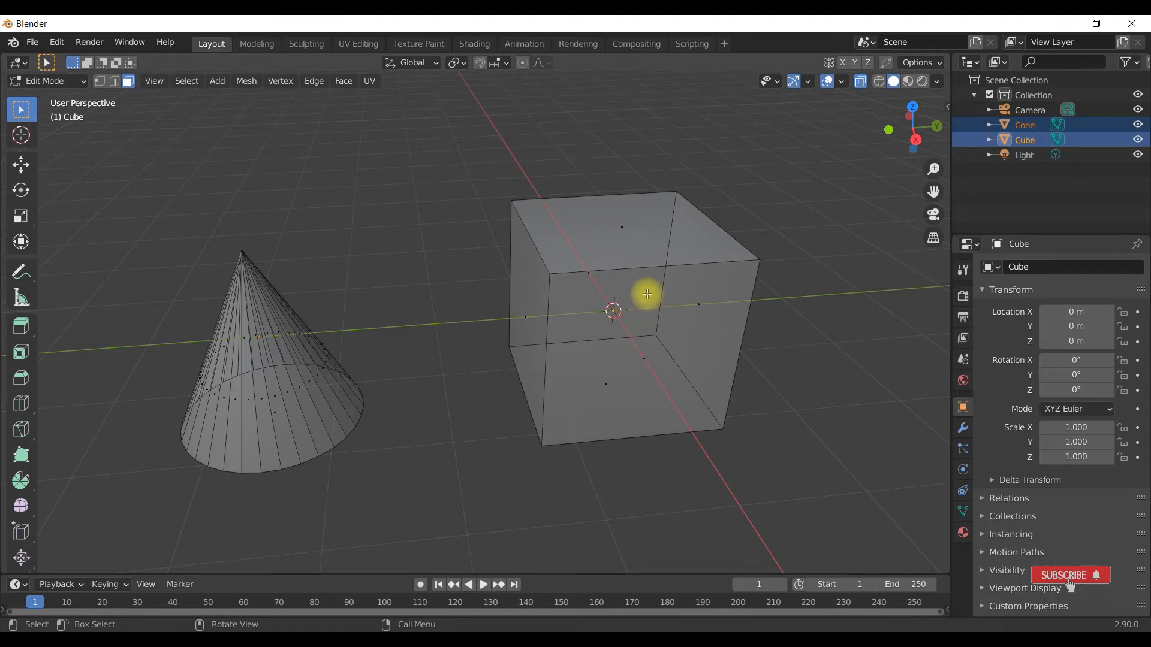
click(590, 272)
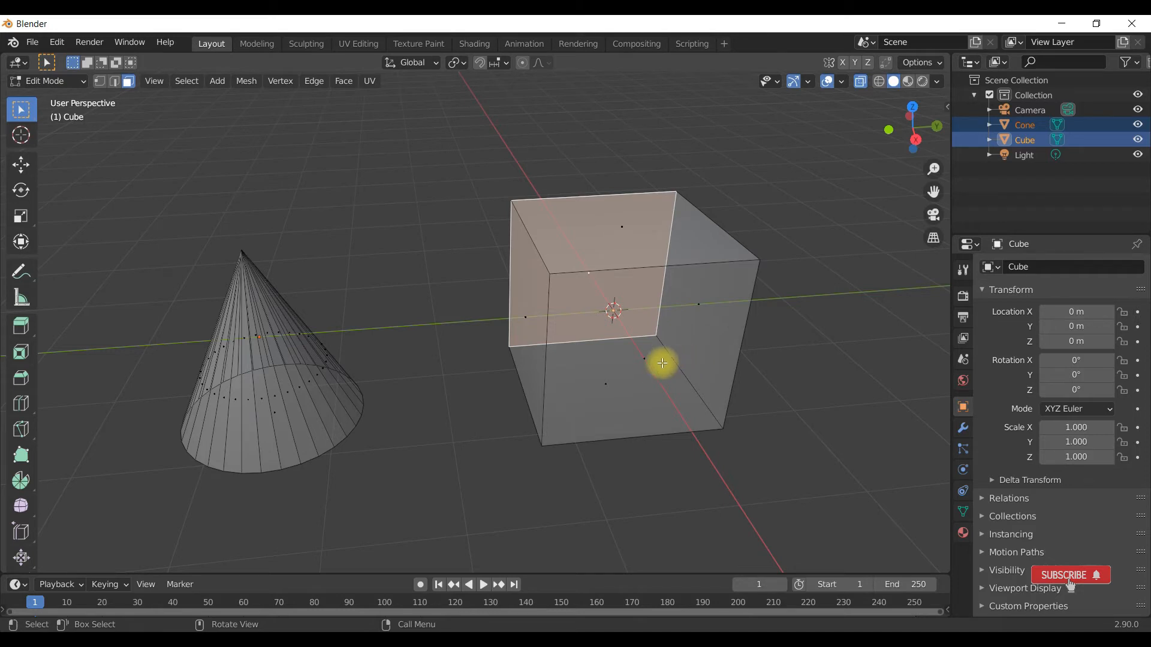
click(643, 359)
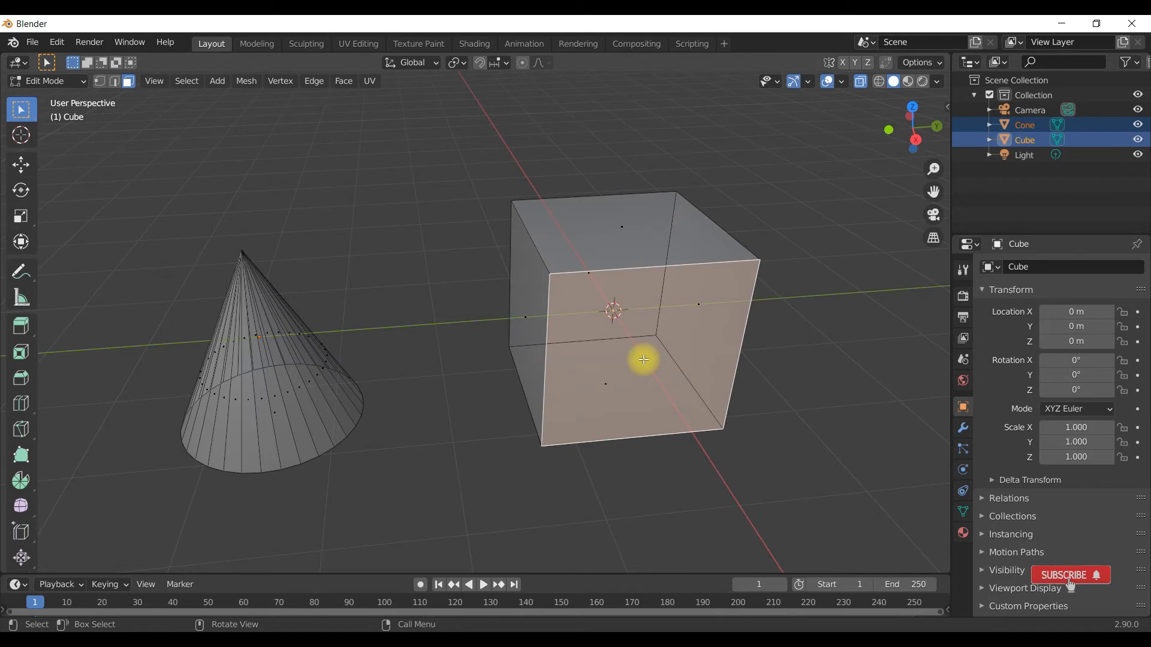
click(529, 357)
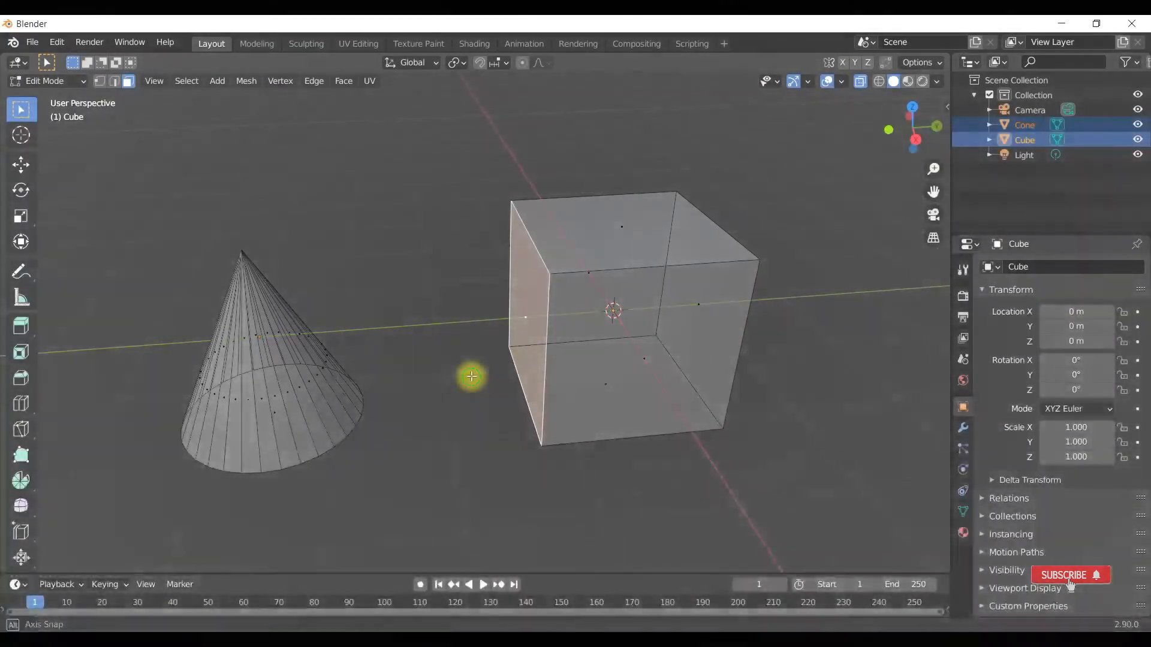
- Add the cube's top face and its adjoining front face to the selected side face
middle_drag(471, 378, 743, 357)
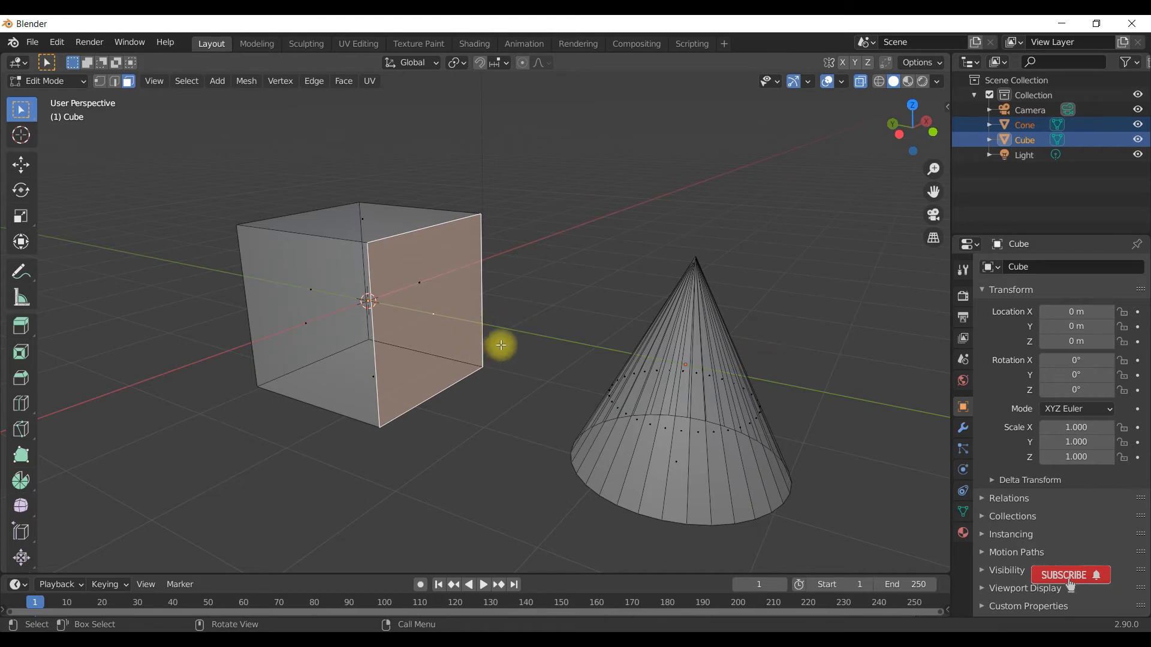
middle_drag(501, 342, 521, 385)
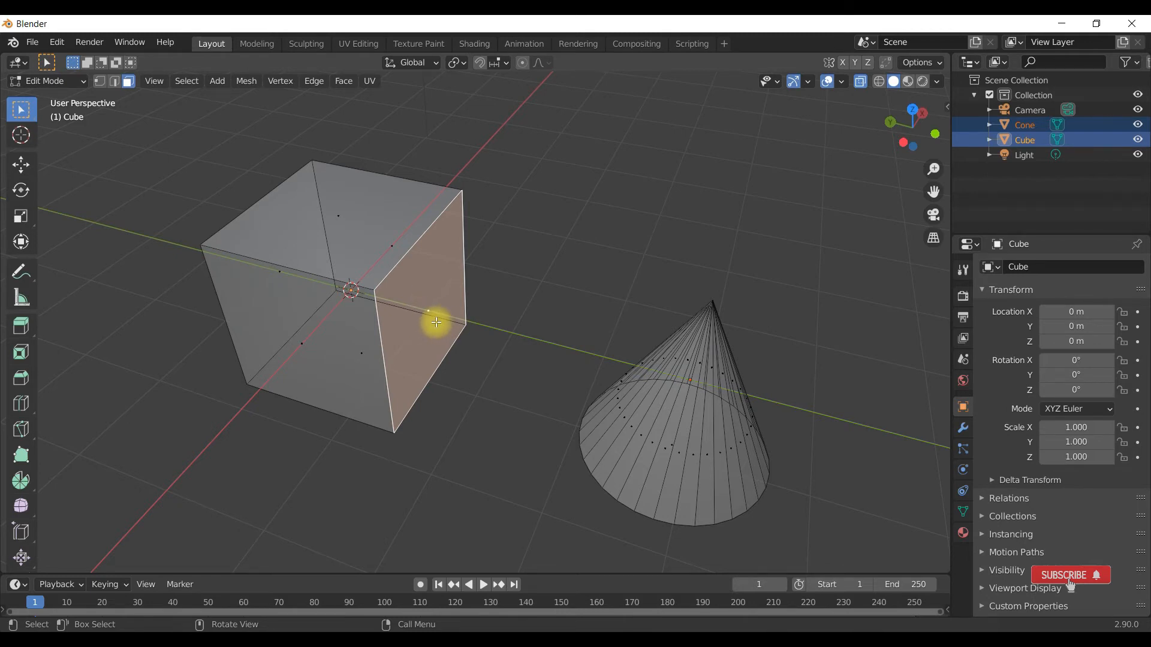
shift+click(346, 233)
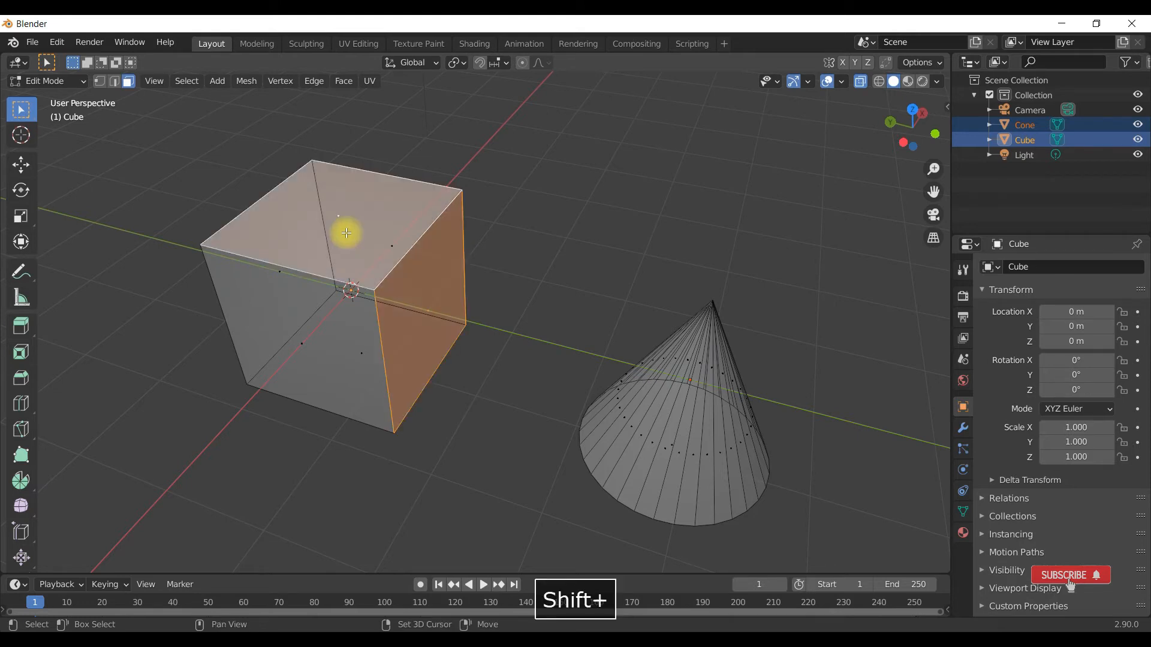
shift+click(302, 345)
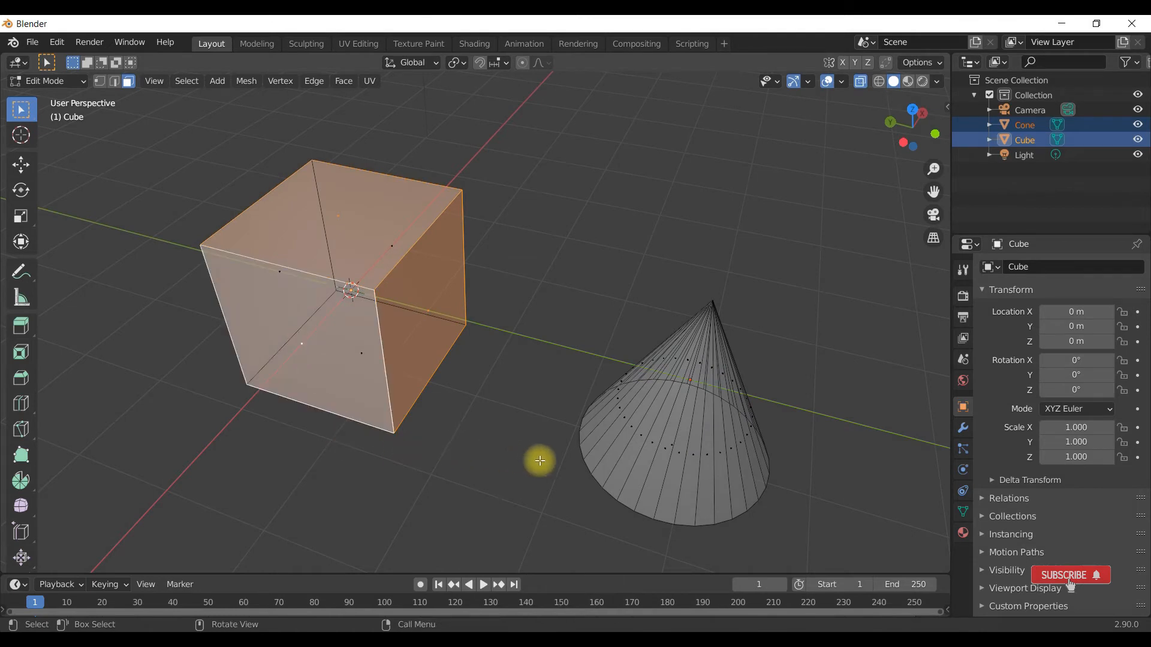
- Switch to edge selection, clear the selection and select all four edges around the cube's side face towards the cone together
click(116, 82)
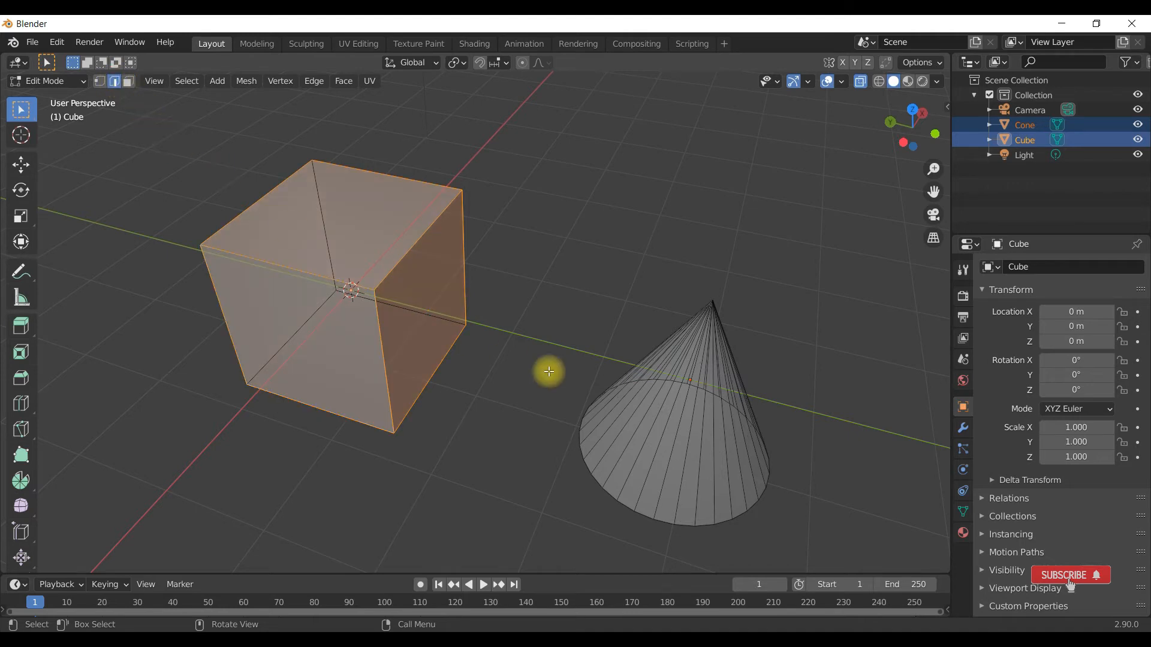
key(alt+a)
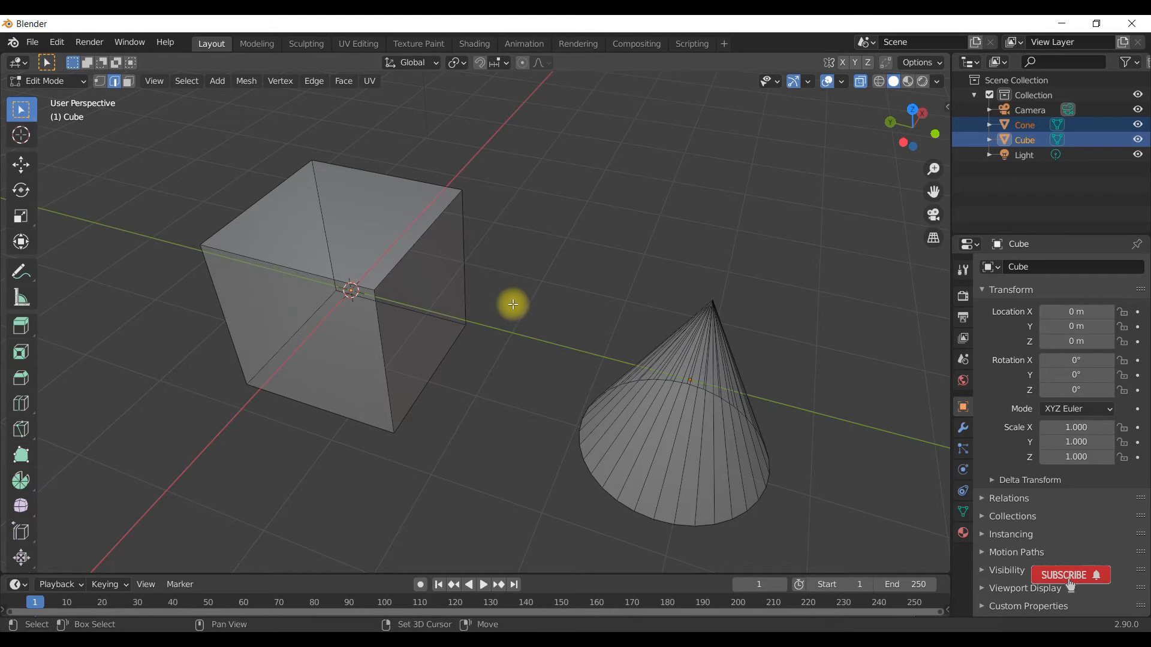
click(467, 276)
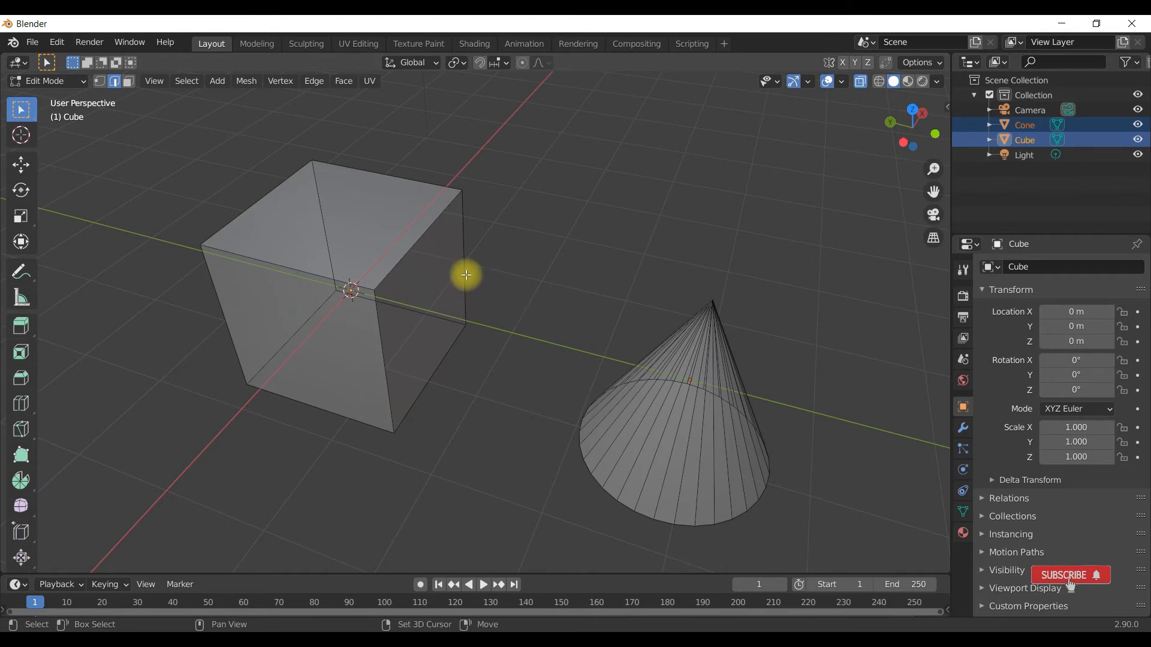
shift+click(433, 376)
shift+click(385, 360)
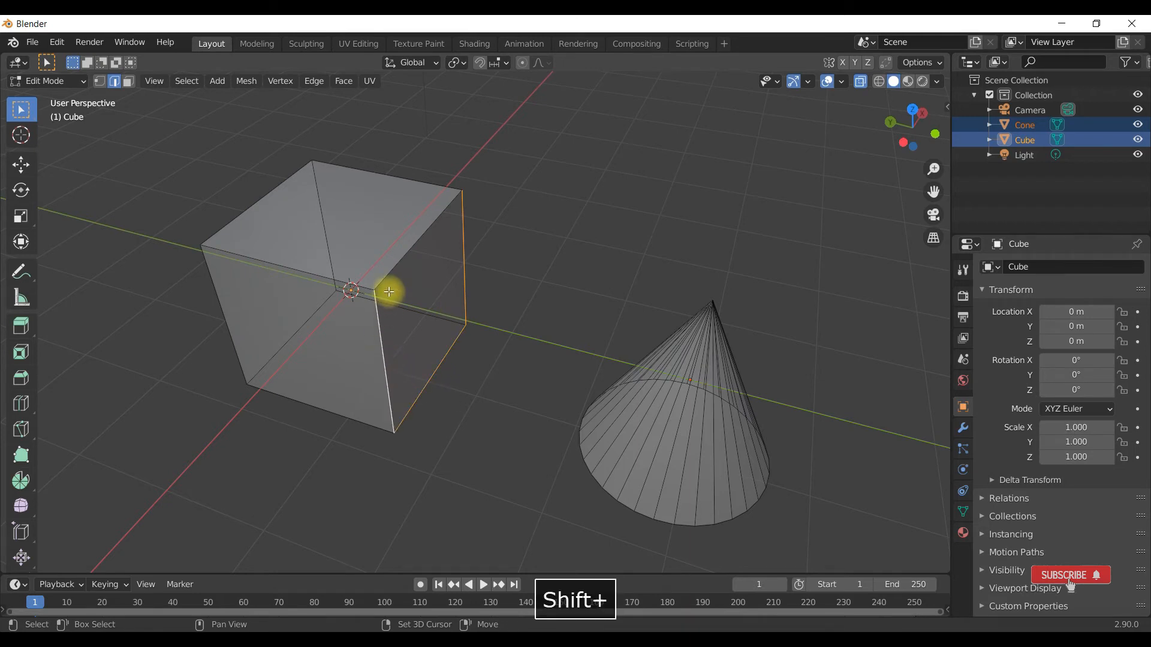
shift+click(391, 269)
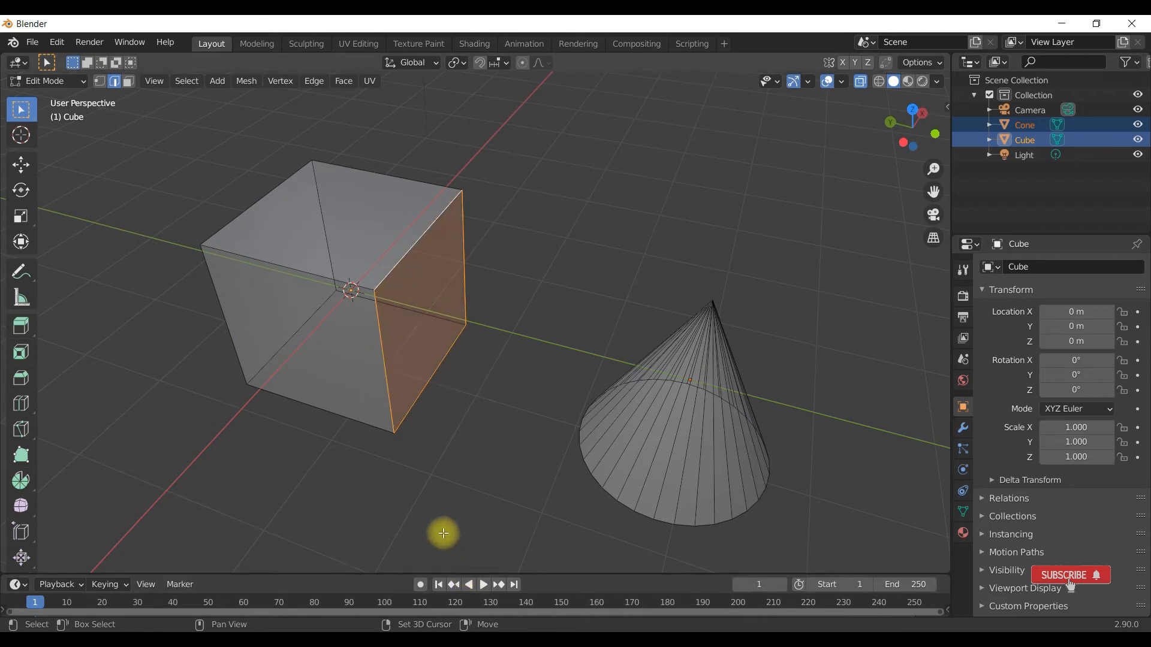
- Switch to vertex selection and add the front face's two remaining corner vertices, on the side away from the cone, to the selection
click(100, 81)
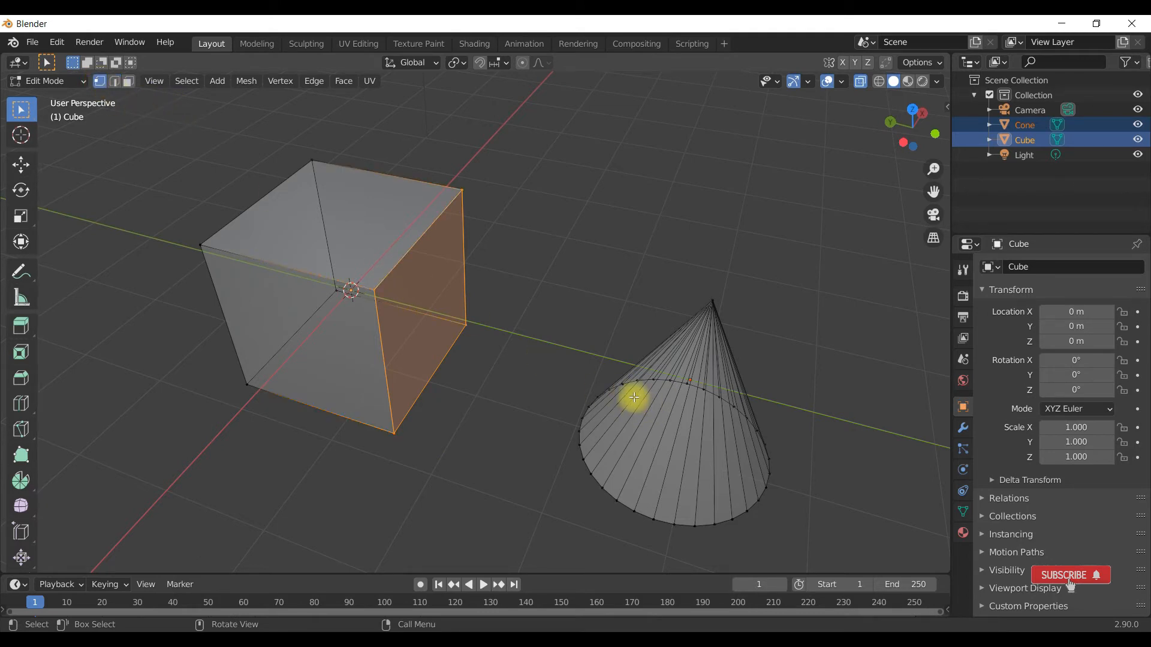
shift+click(201, 244)
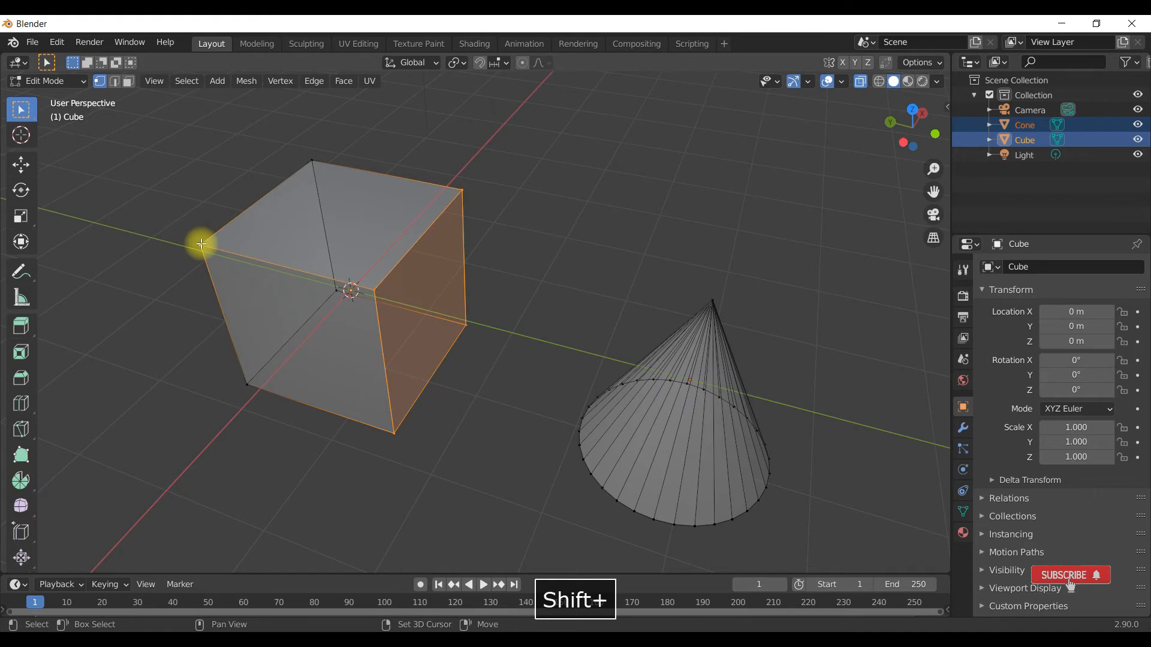
shift+click(247, 385)
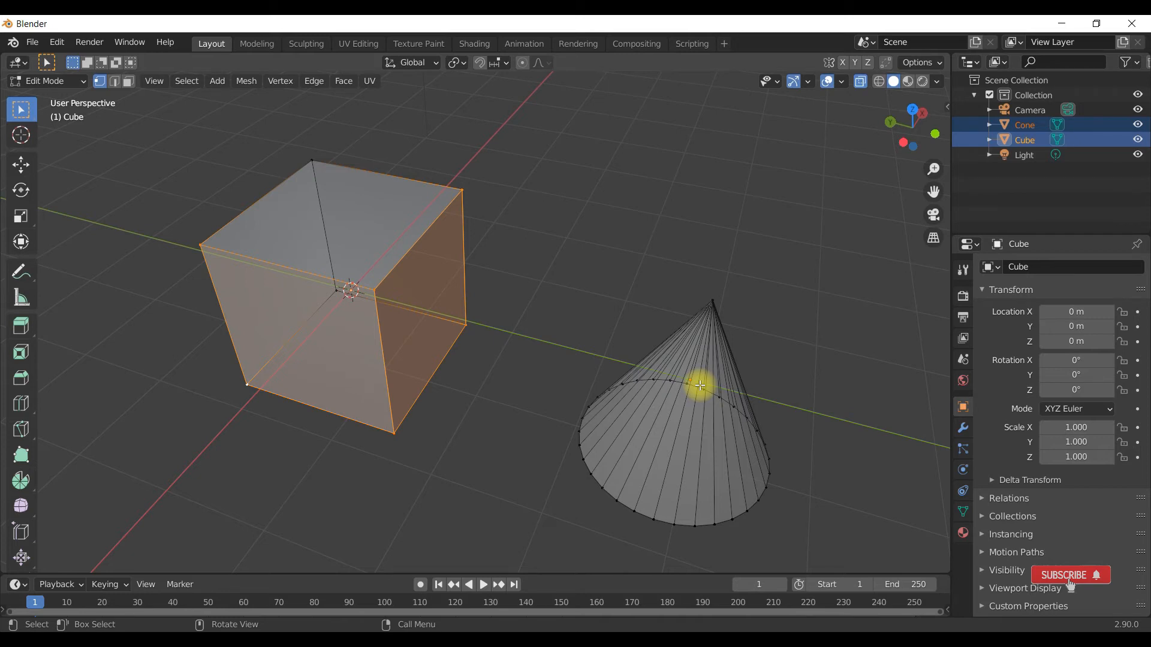
- Box-select all of the cone's vertices in addition to the selected cube vertices
scroll(700, 386, down, 3)
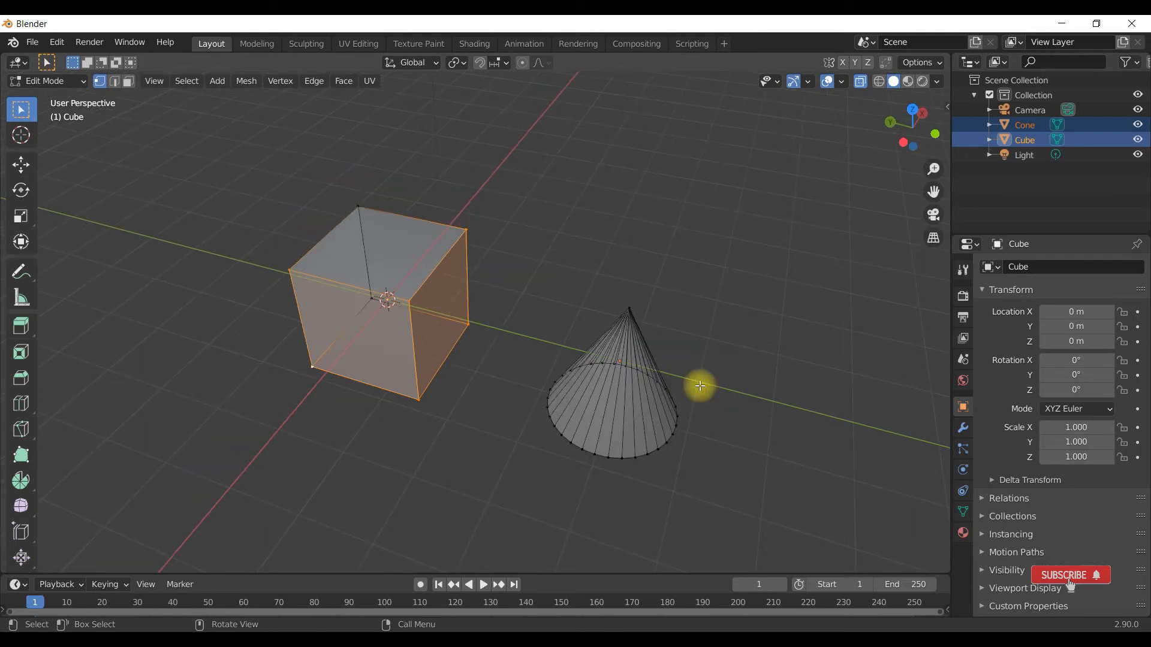
key(b)
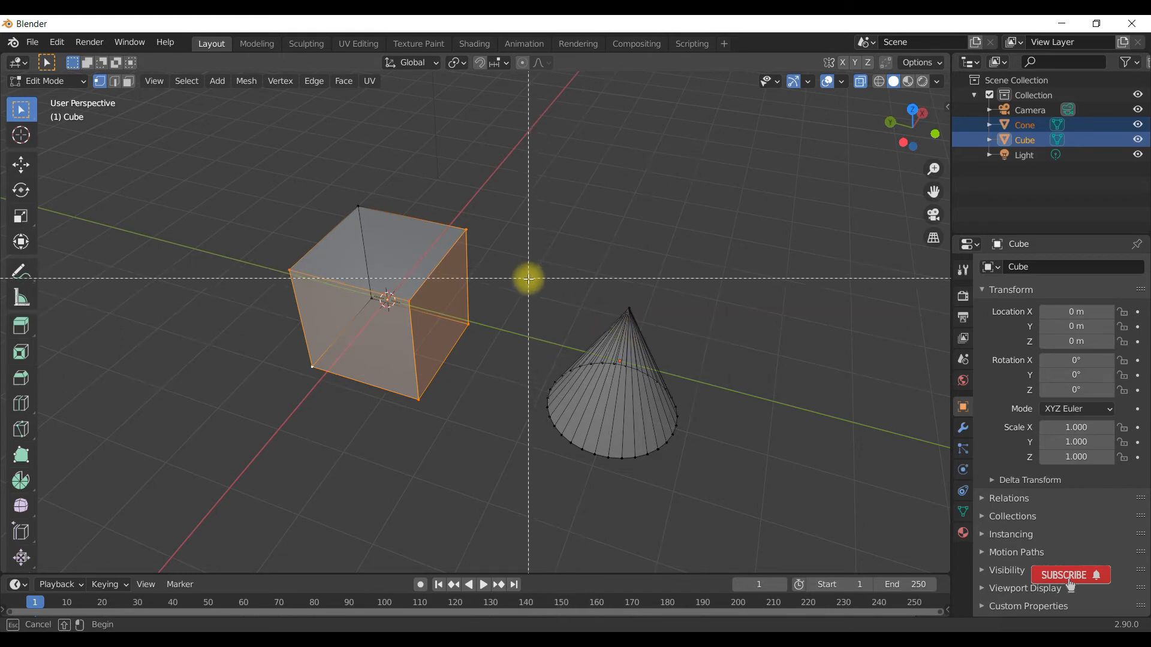
drag(528, 278, 693, 491)
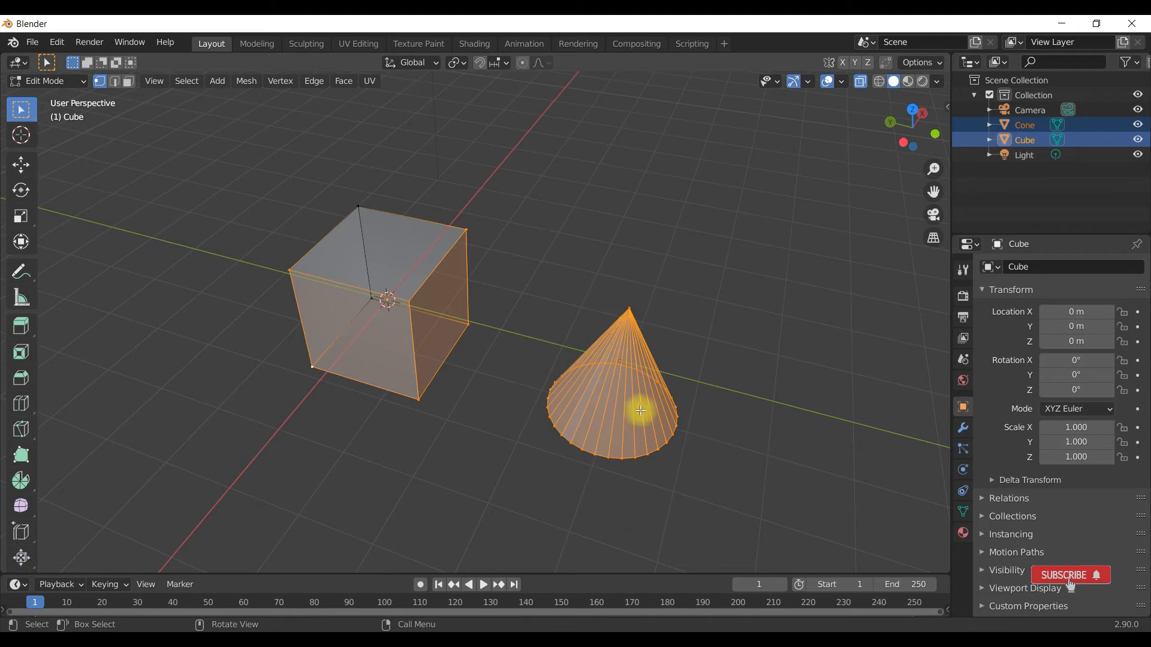
middle_drag(611, 483, 638, 493)
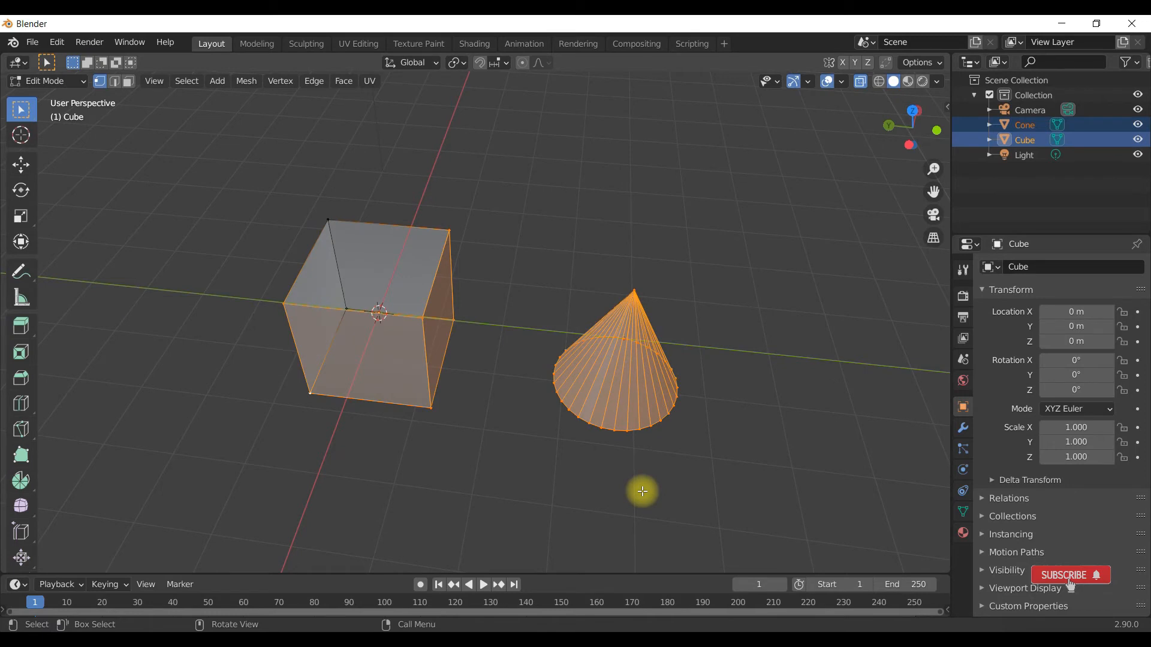
- Clear the selection and circle-select the cone's near base vertices and the cube's corner vertices facing the cone
key(alt+a)
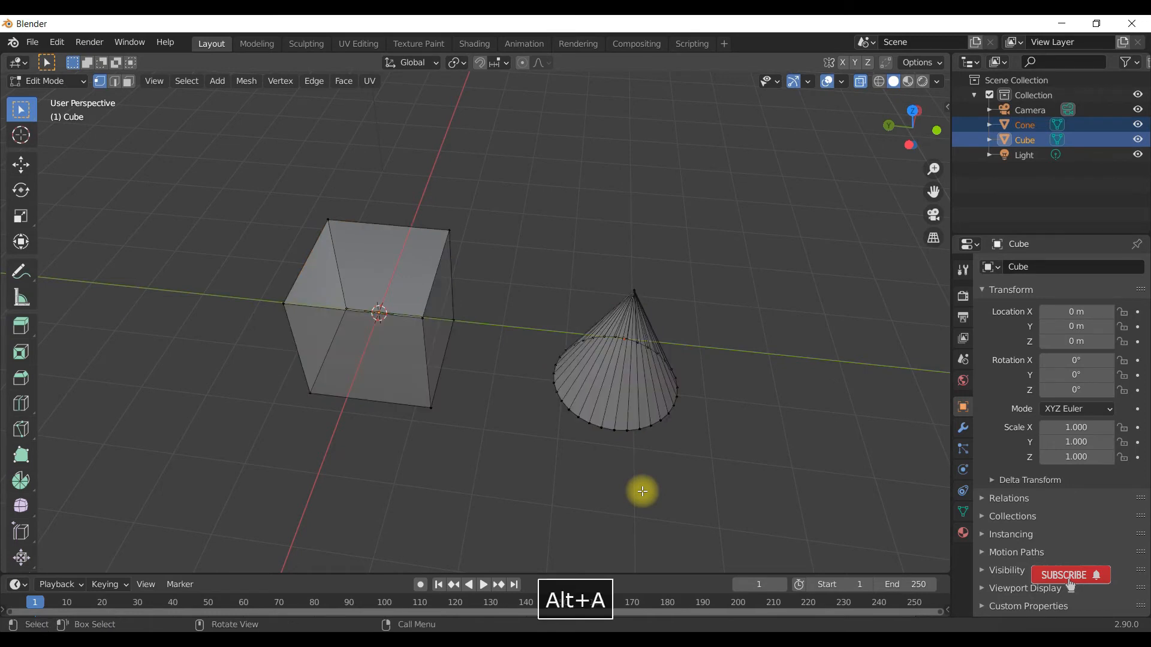
key(c)
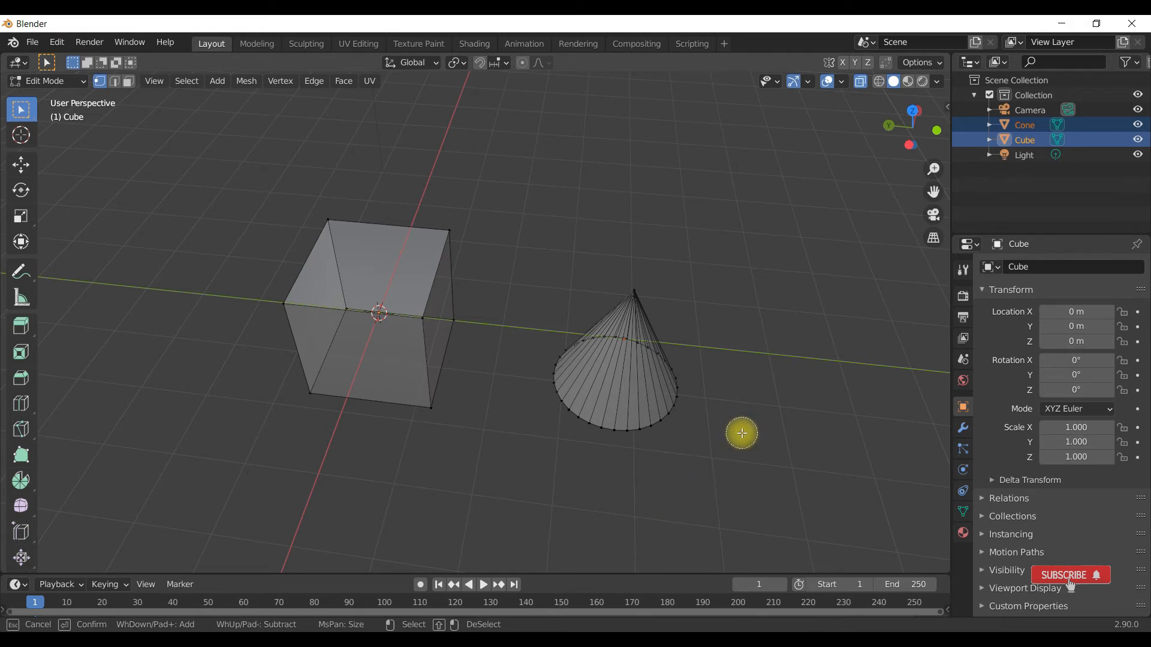
scroll(741, 433, down, 5)
scroll(741, 432, up, 5)
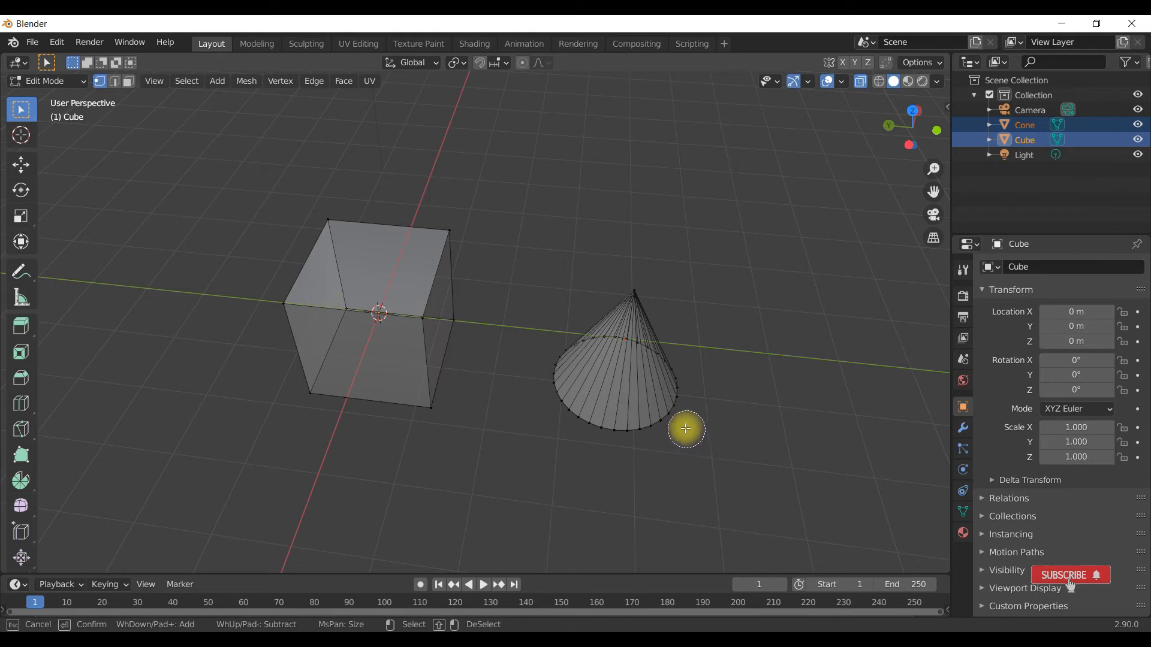
mouse_move(686, 426)
mouse_down()
mouse_move(675, 411)
mouse_move(601, 423)
mouse_move(562, 384)
mouse_move(488, 406)
mouse_move(424, 401)
mouse_move(473, 285)
mouse_move(440, 244)
mouse_move(385, 347)
mouse_move(521, 467)
mouse_move(522, 482)
mouse_up()
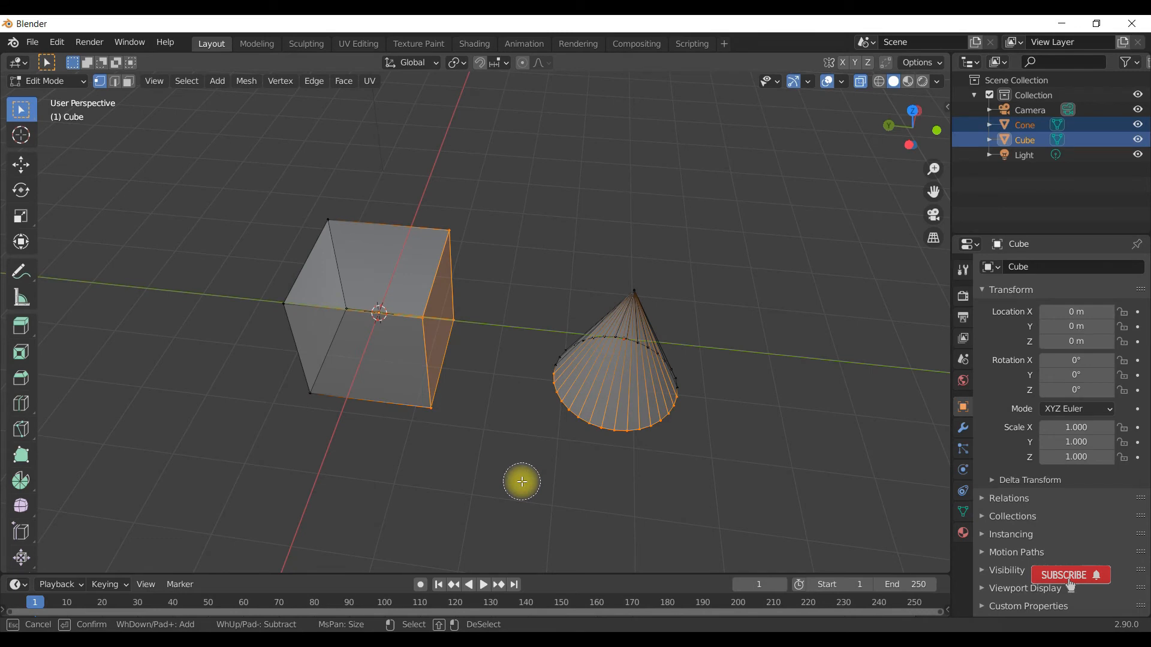
- Clear the selection and move the cone's tip vertex up 3 m along the Z axis
middle_drag(522, 481, 517, 433)
key(alt+a)
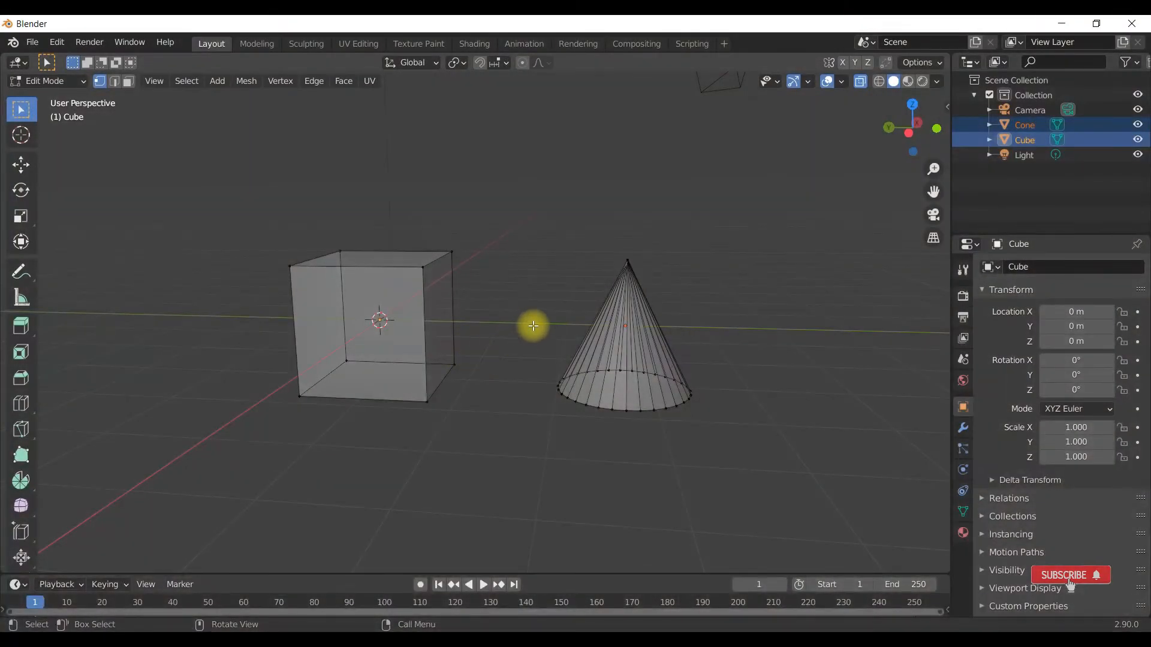
click(628, 260)
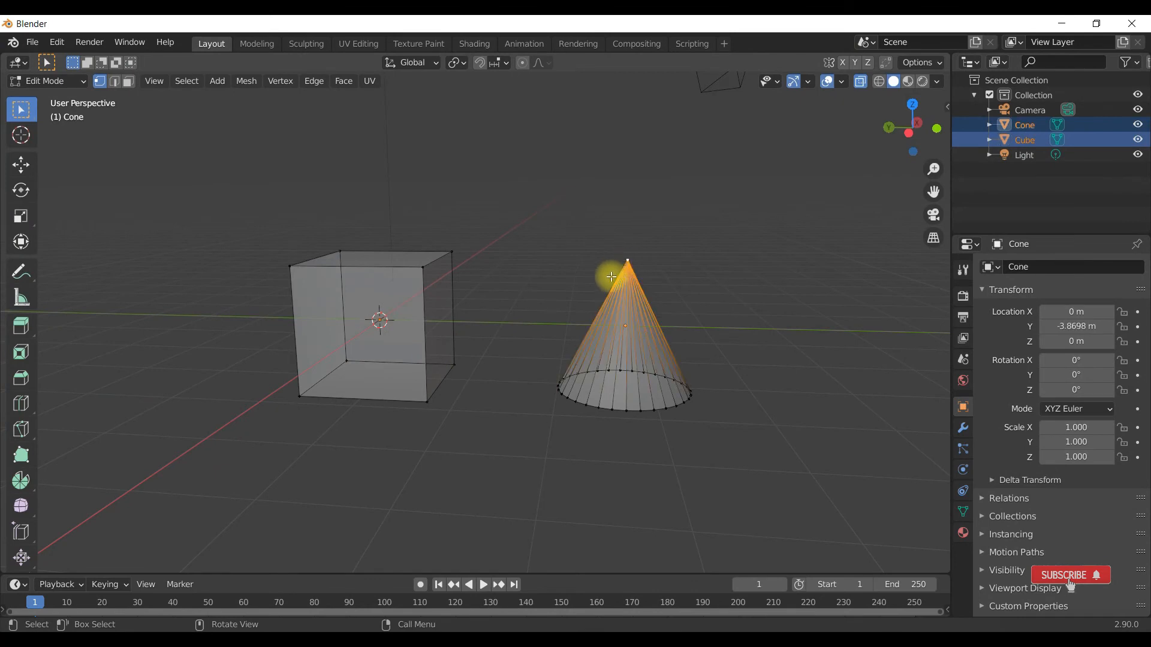
middle_drag(600, 280, 617, 321)
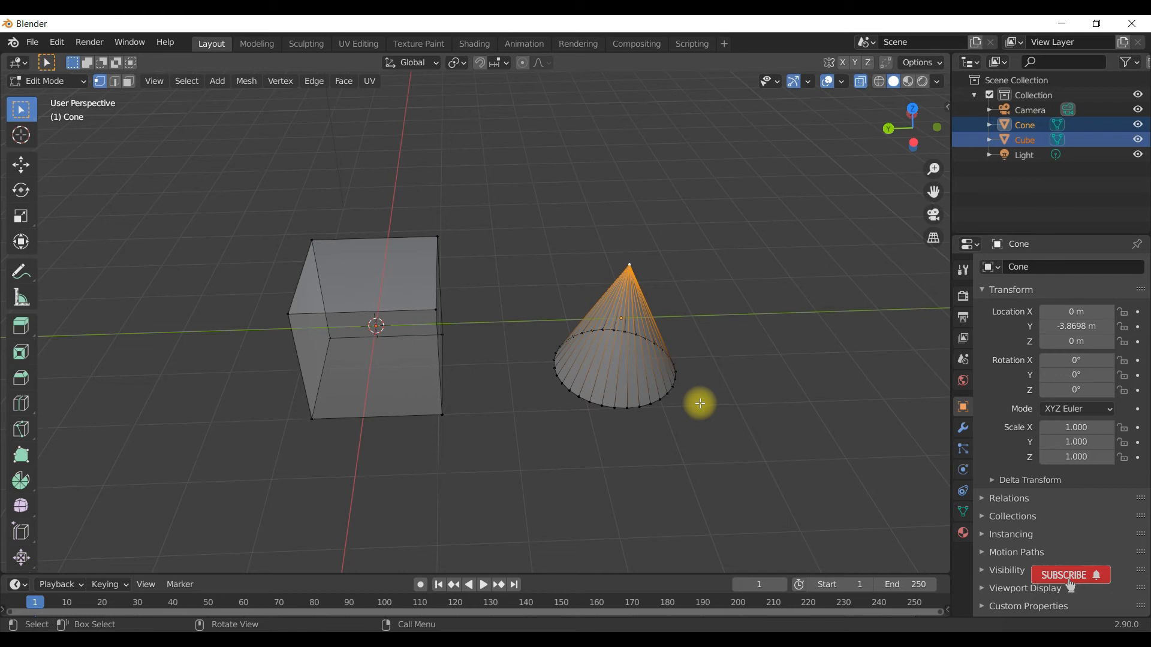
key(g)
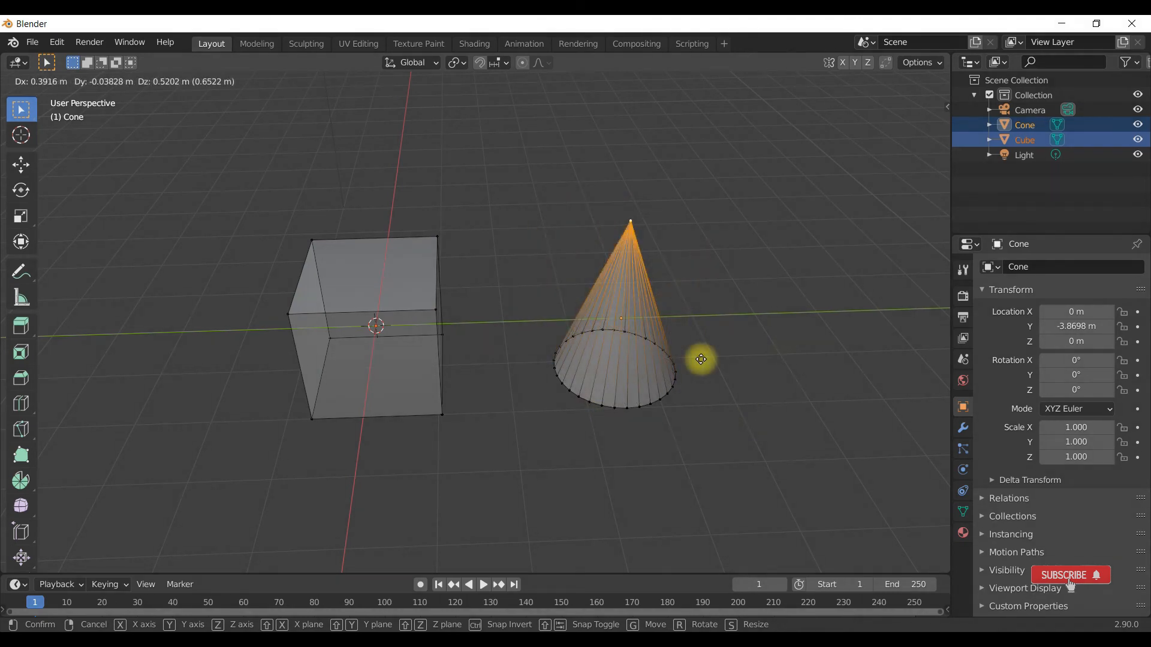
key(z)
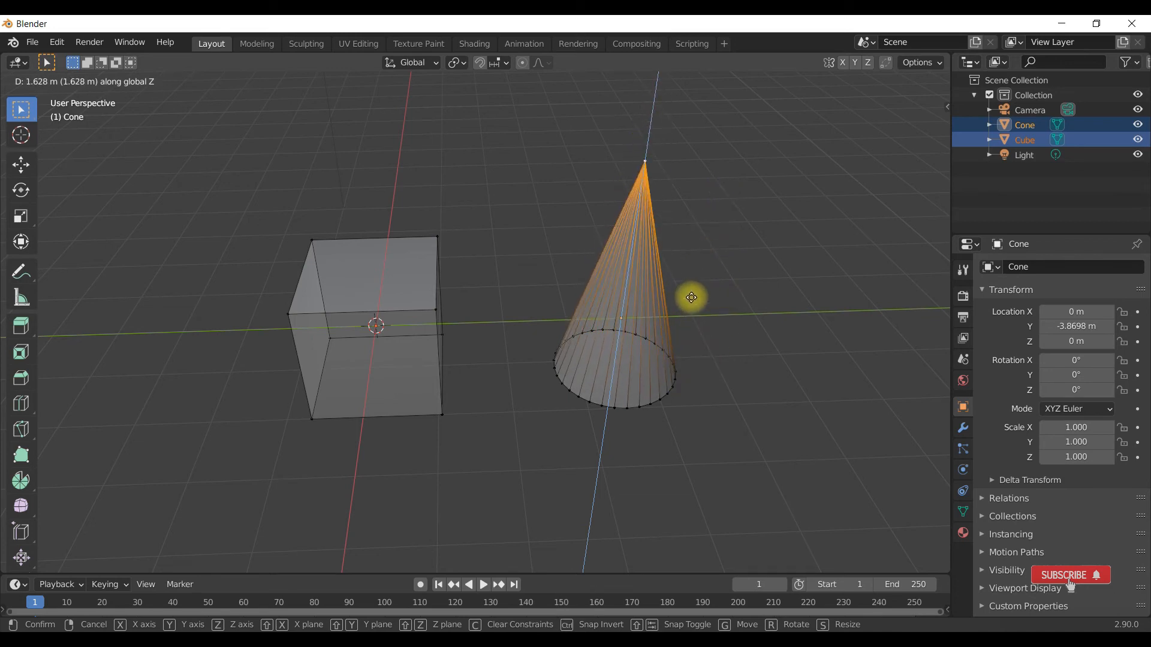
key(3)
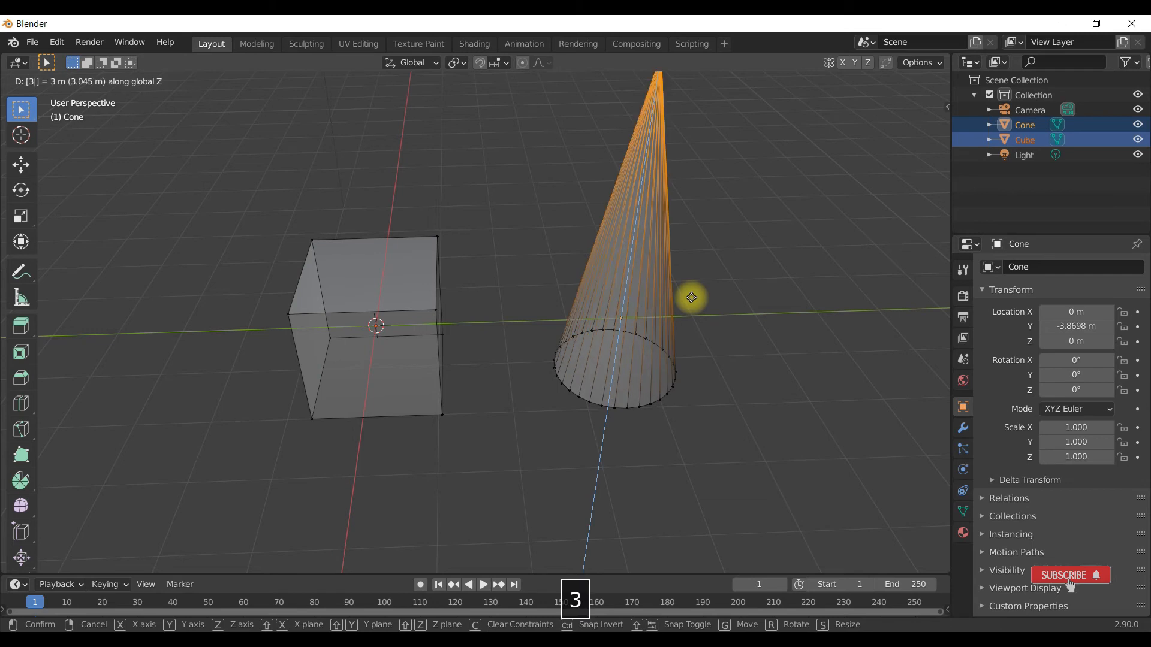
key(Return)
middle_drag(689, 301, 616, 436)
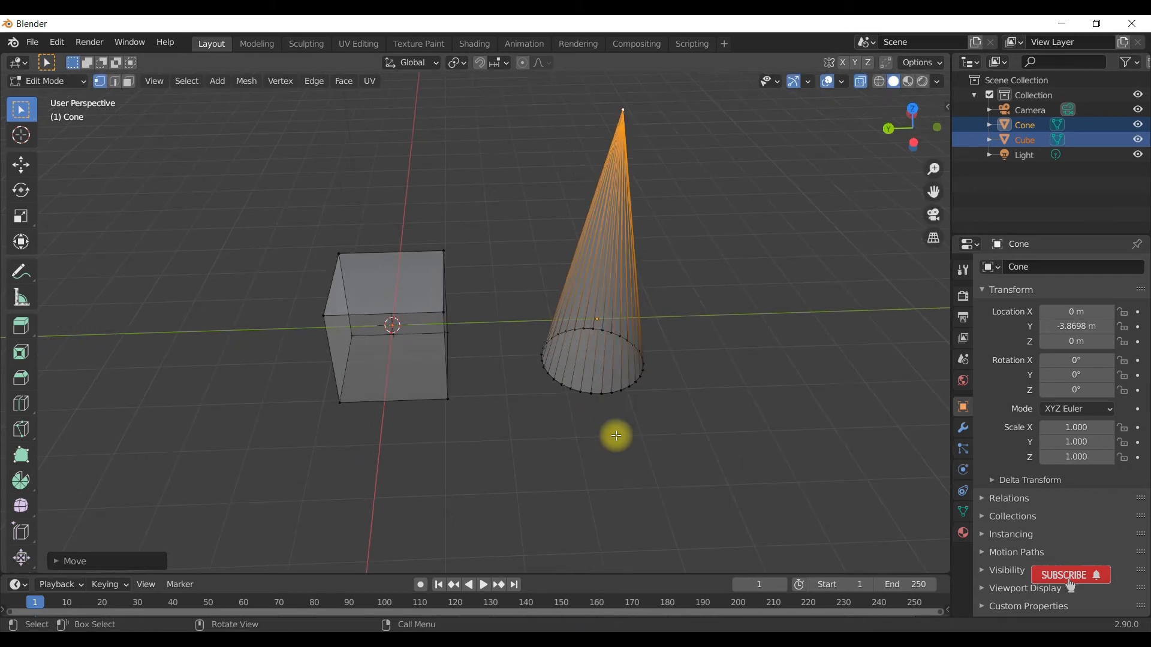
- Clear the selection, select one sloping side edge of the cone in edge selection and try scaling and rotating it
middle_drag(385, 393, 423, 395)
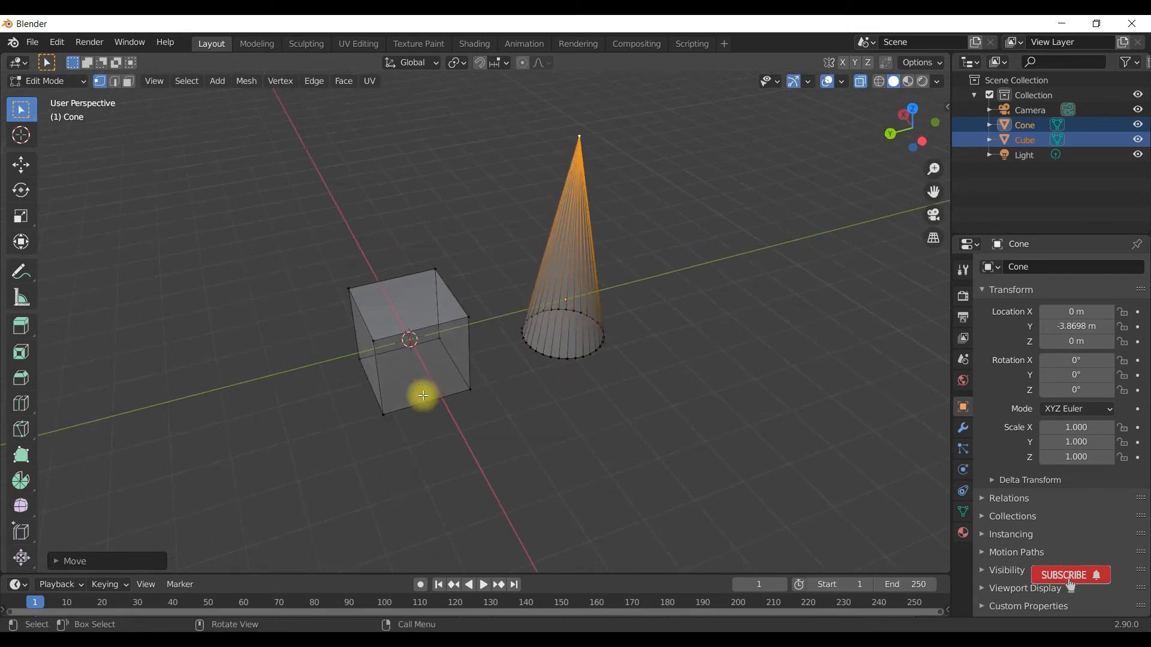
key(alt+a)
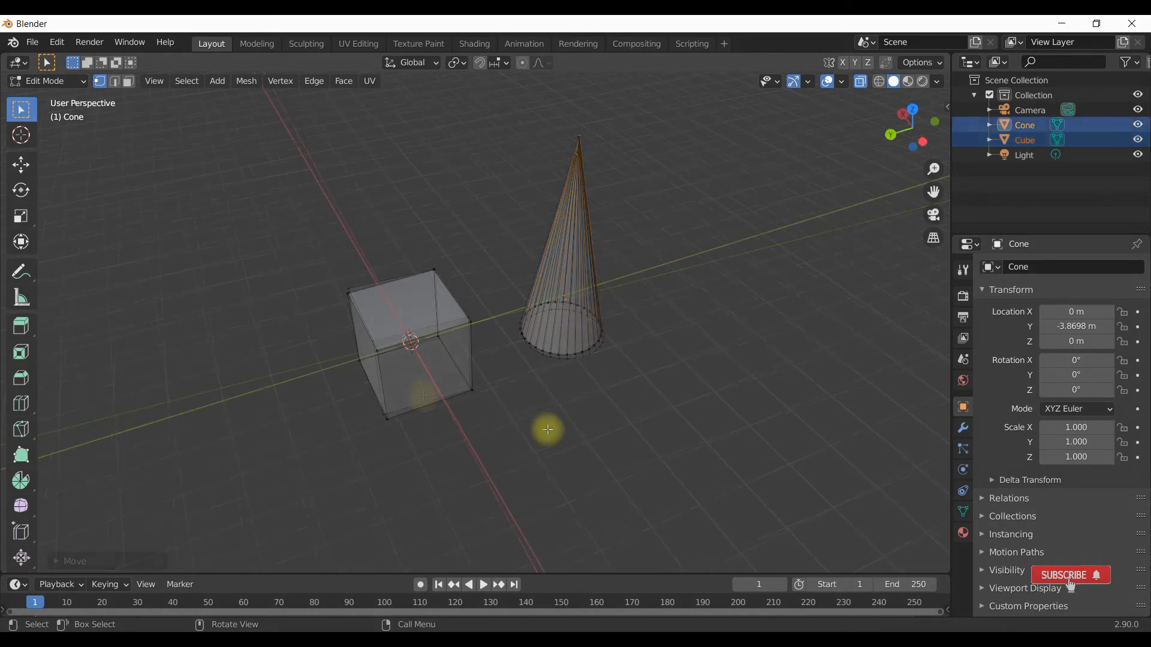
click(116, 82)
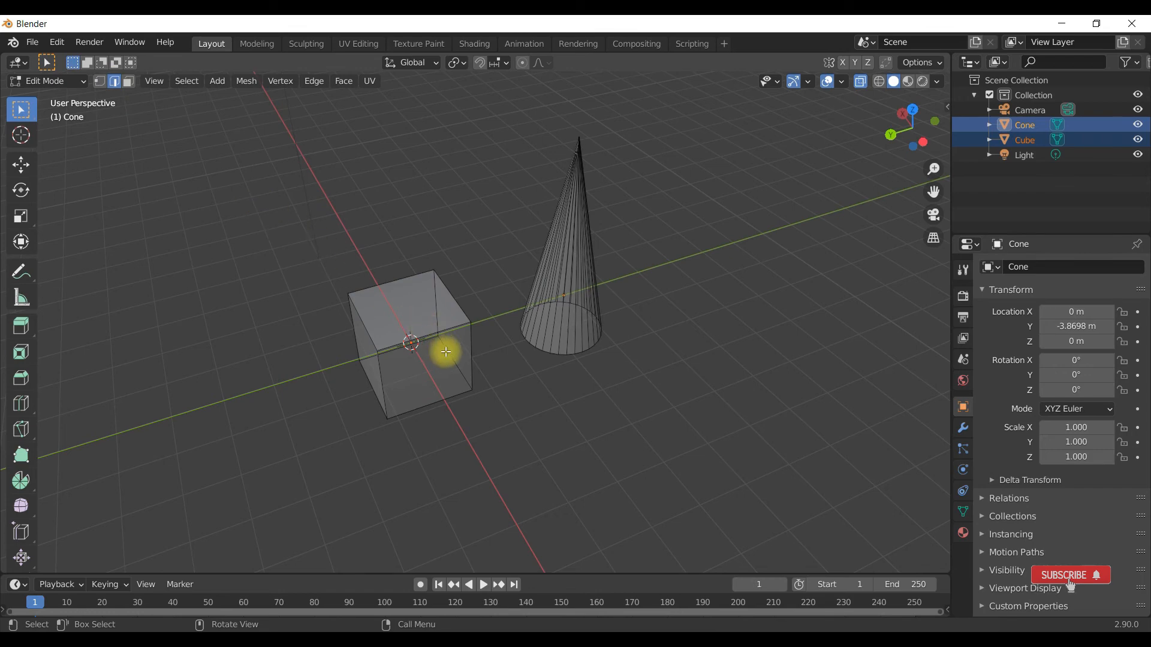
click(576, 341)
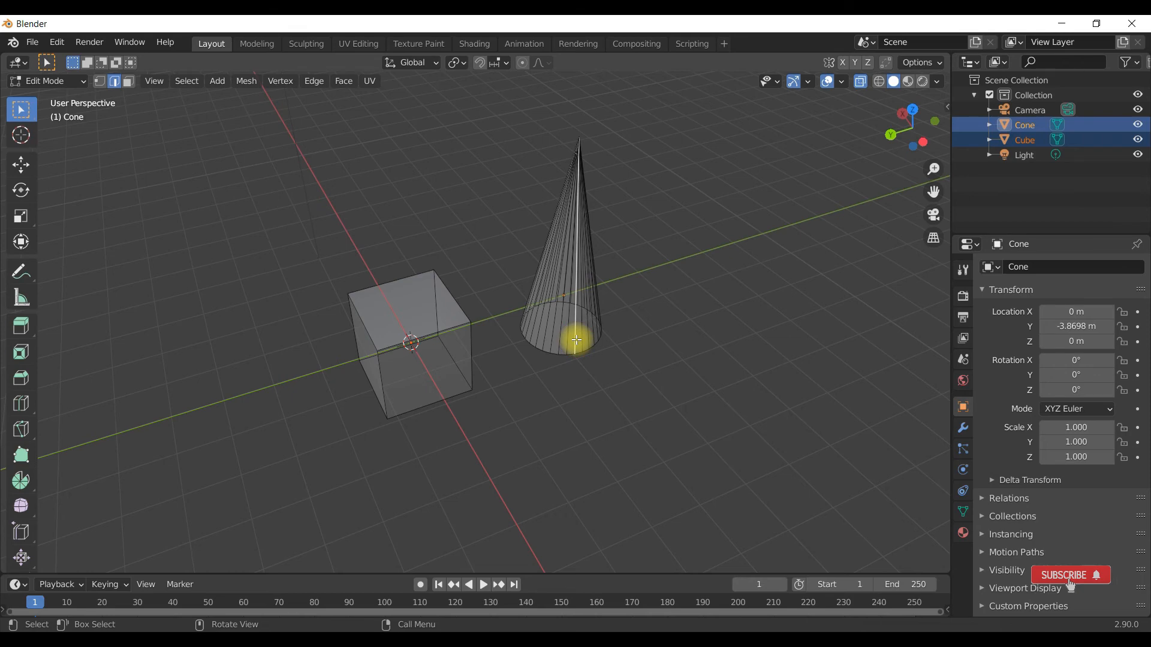
key(s)
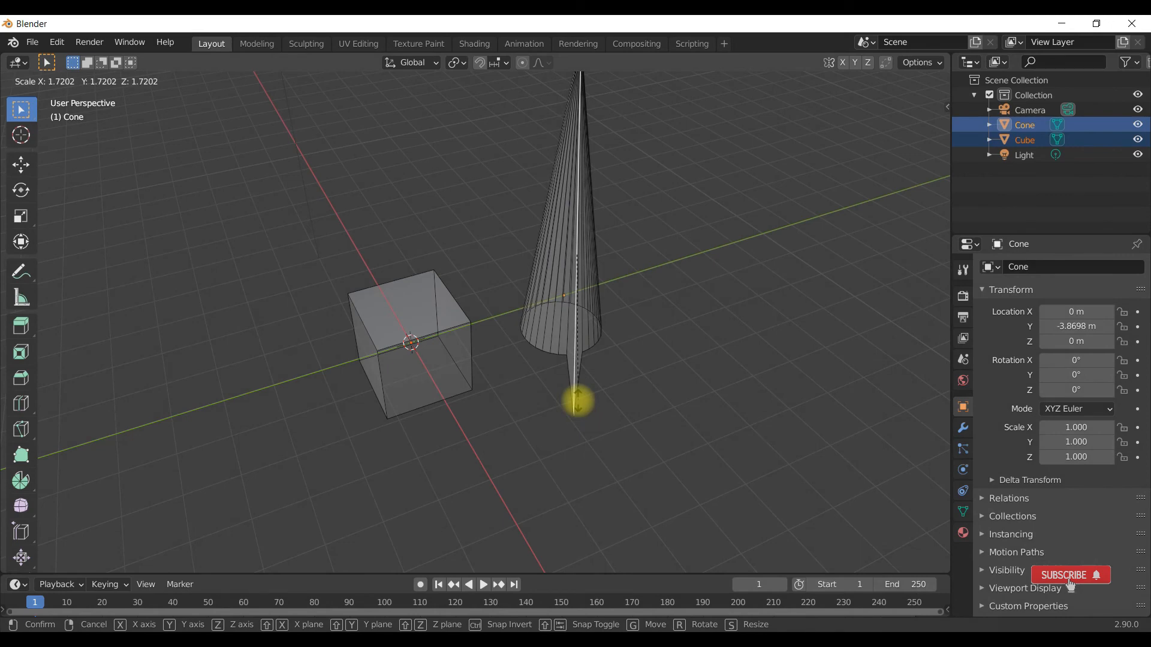
key(r)
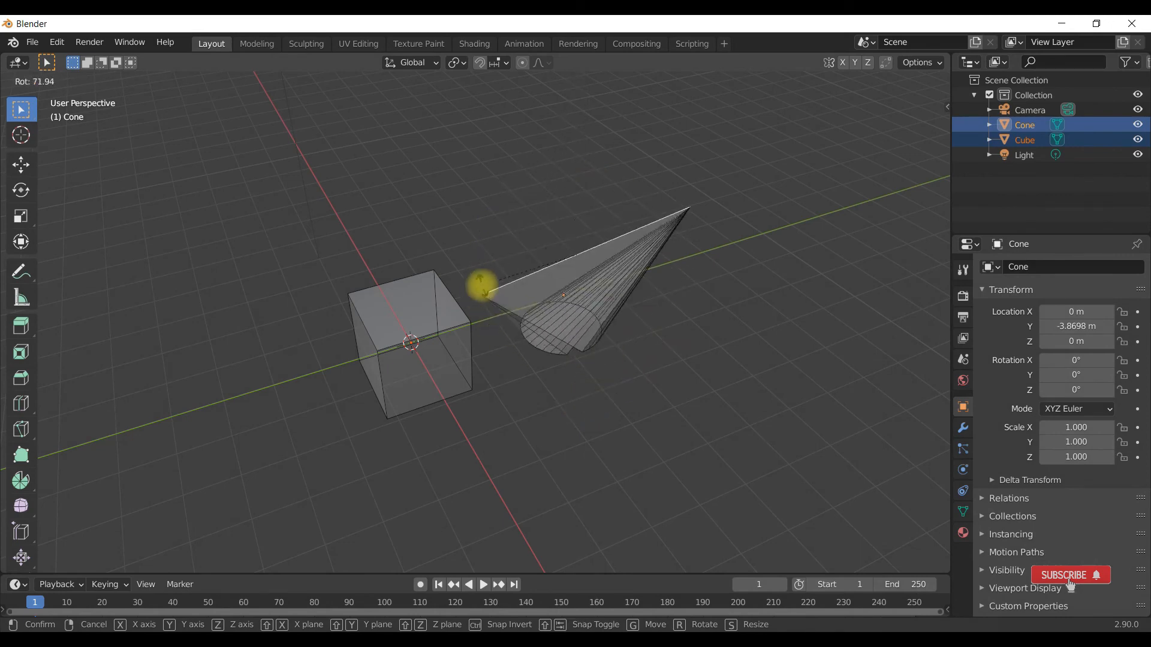
- Move the selected cone edge by -2 m along the X axis
key(g)
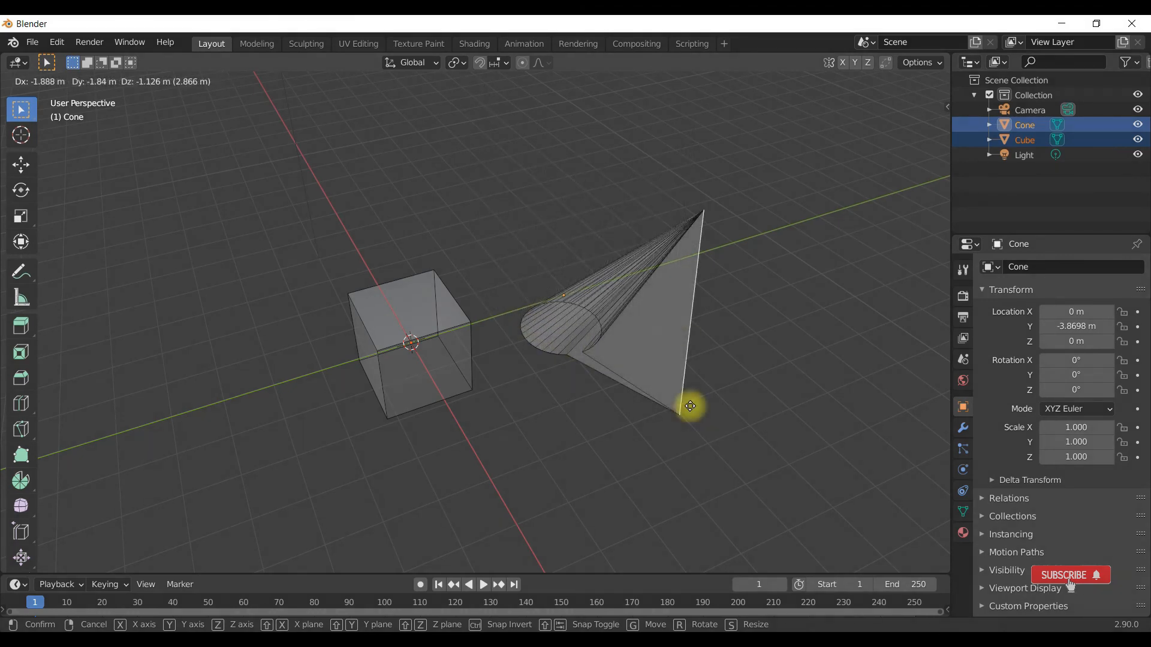
key(x)
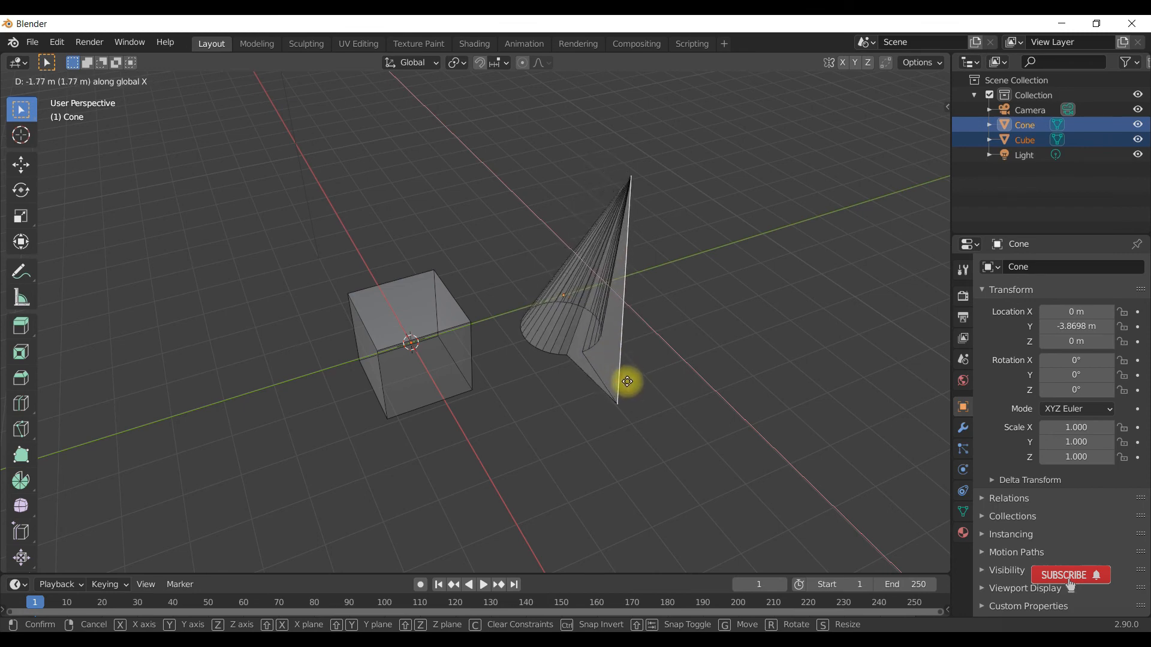
key(minus)
key(2)
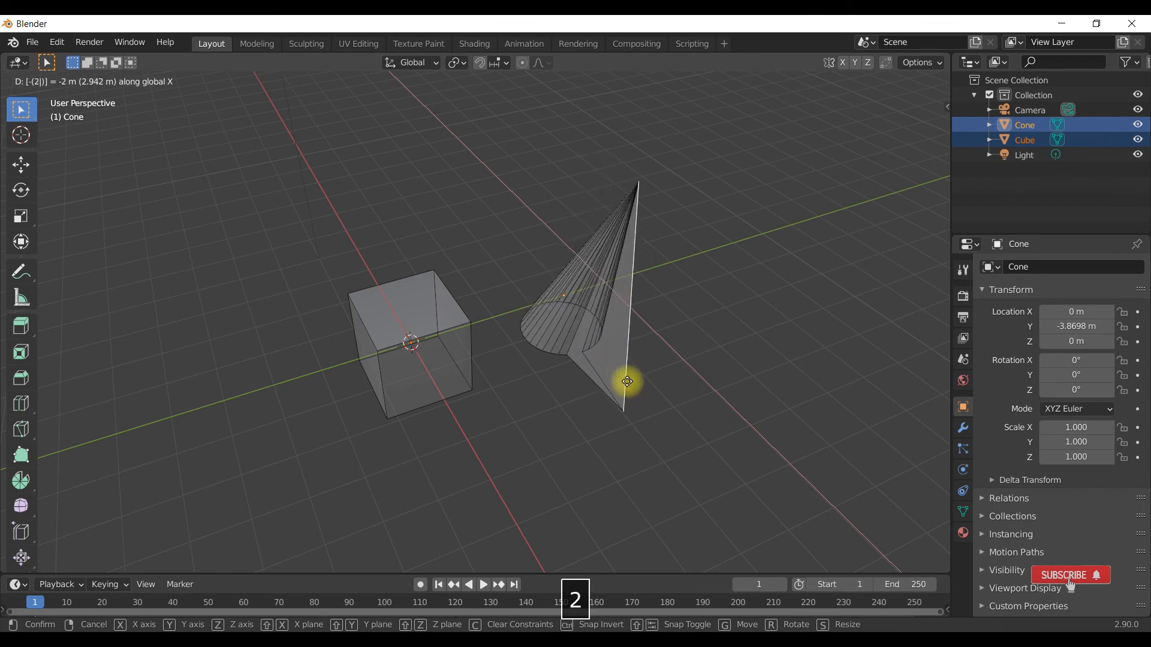
key(Return)
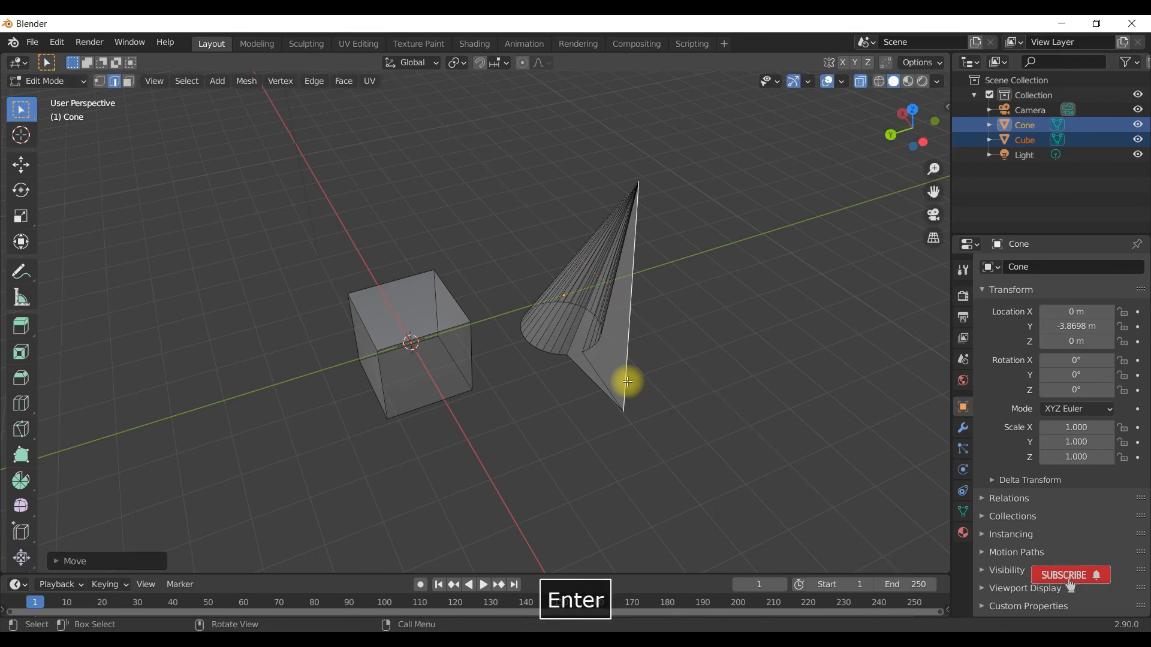
- Switch to face selection and move the cube's top face up 3 m along the Z axis
middle_drag(440, 442, 545, 435)
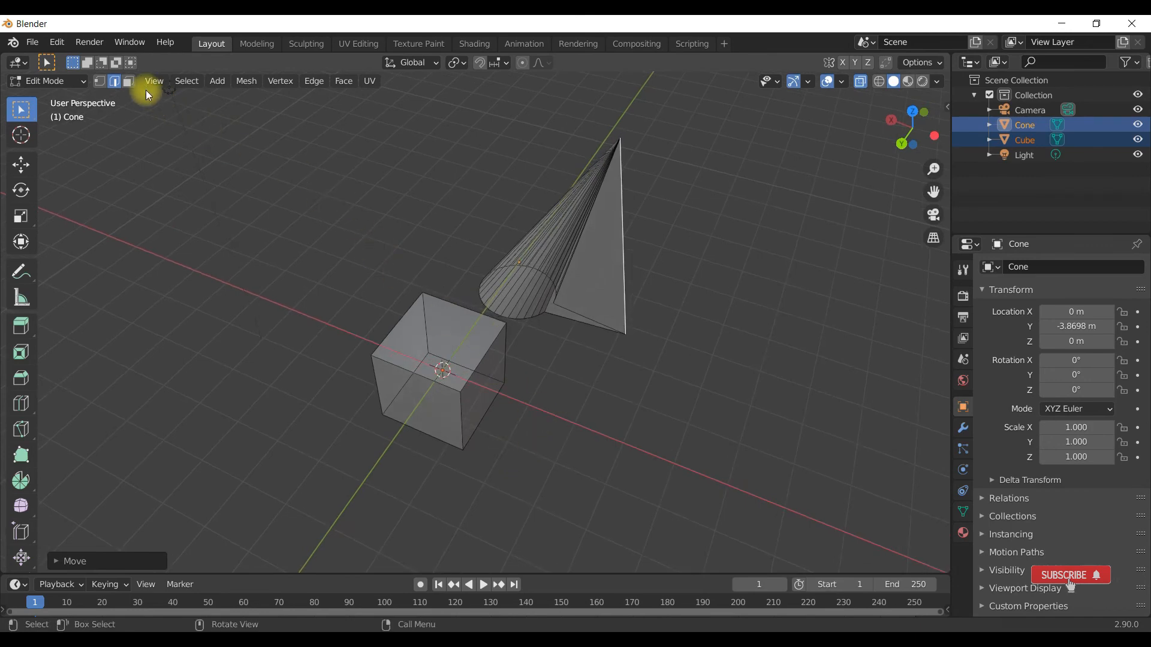
click(128, 81)
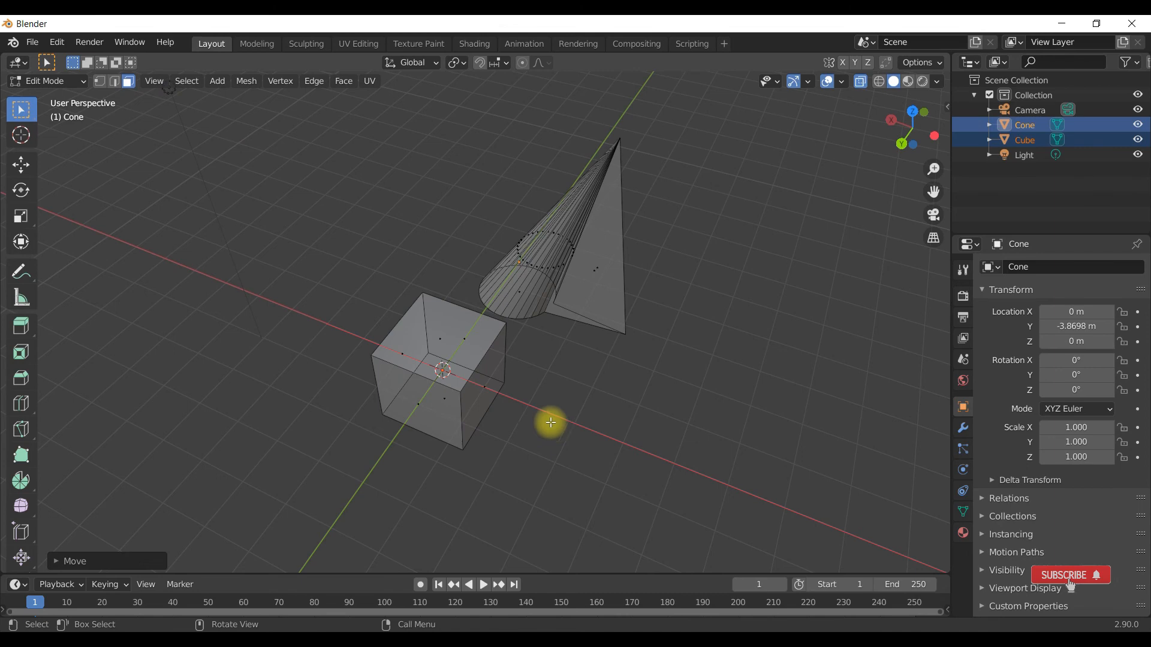
click(441, 341)
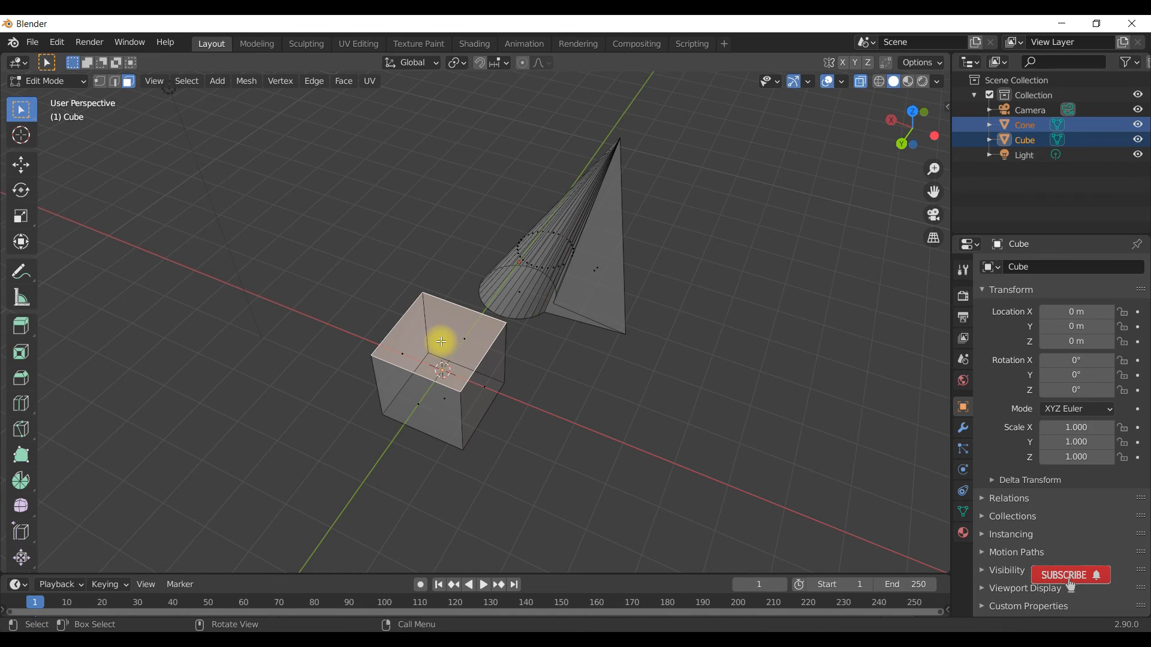
key(g)
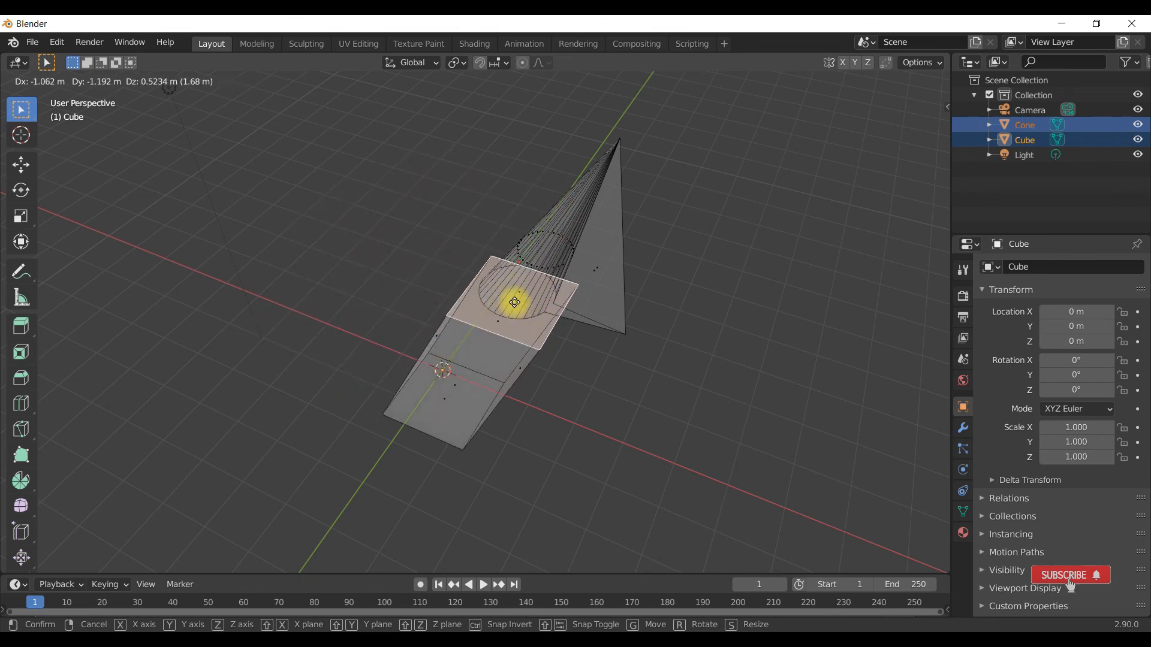
key(z)
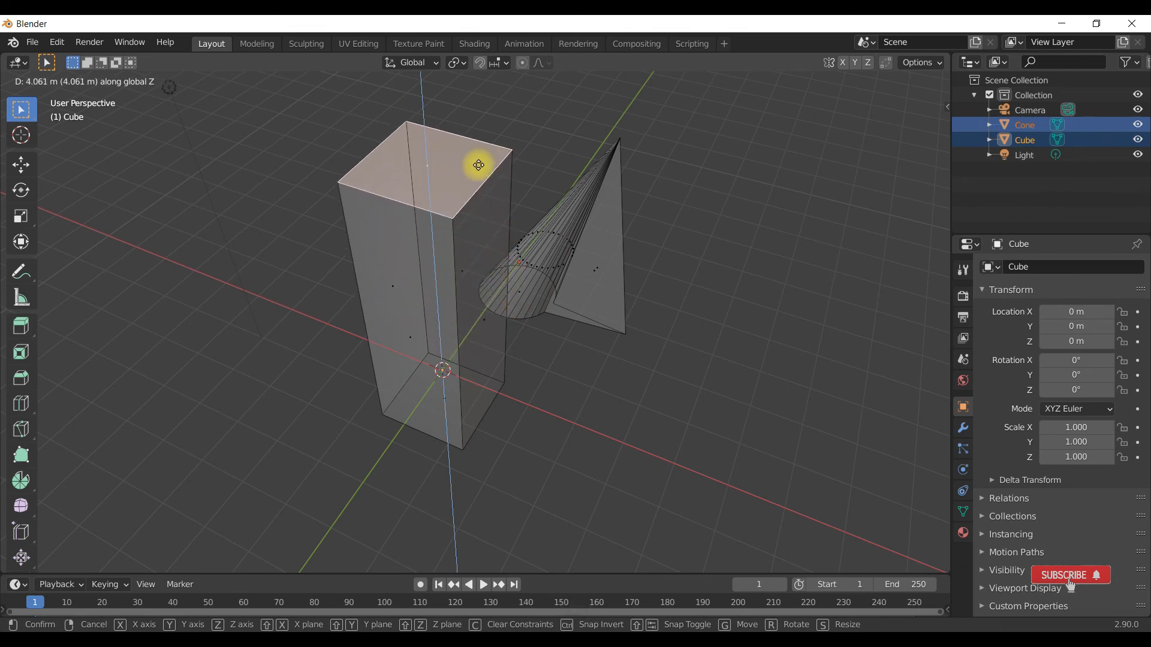
key(3)
key(Return)
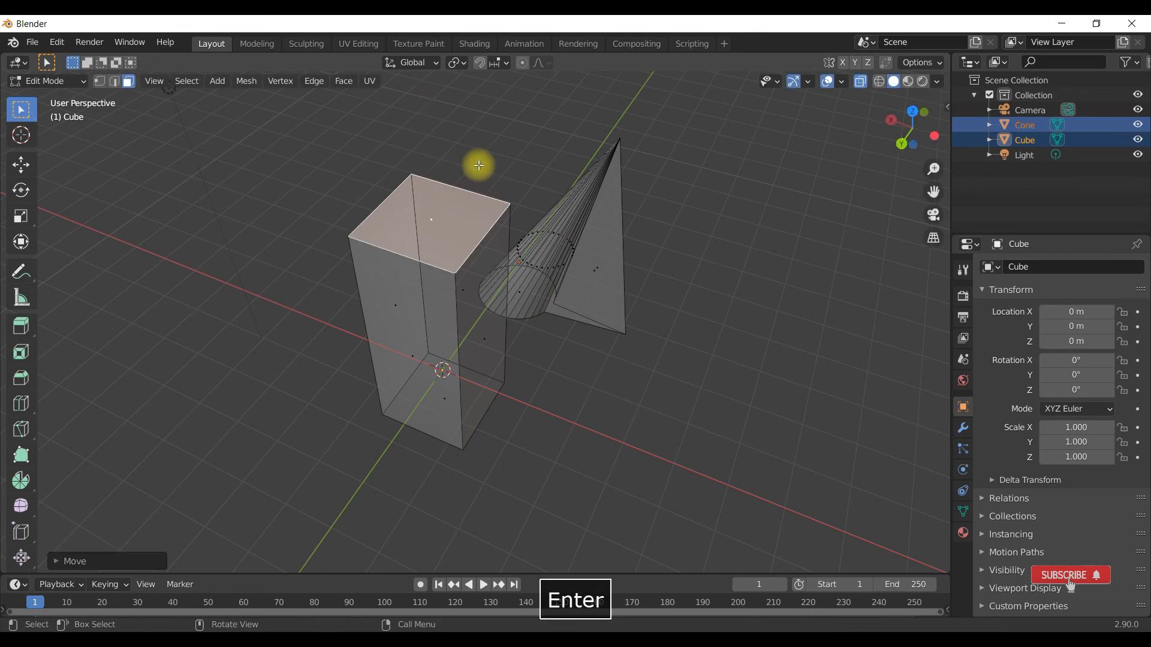
- Scale the cube's top face uniformly to half its size by entering /2
middle_drag(498, 452, 426, 455)
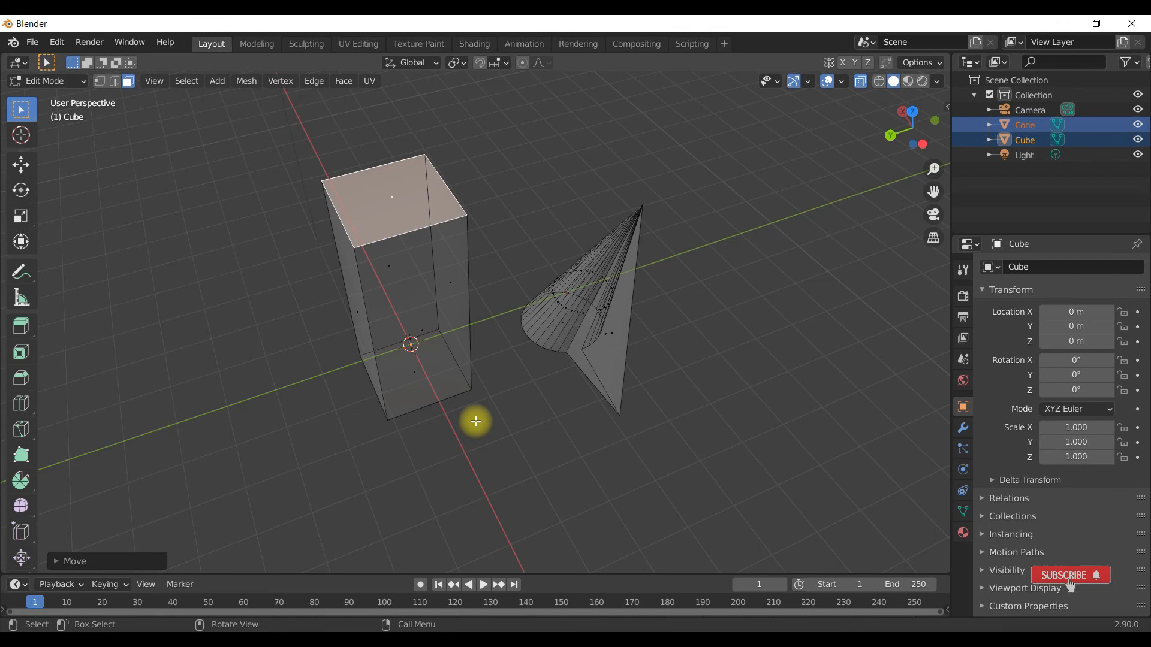
key(s)
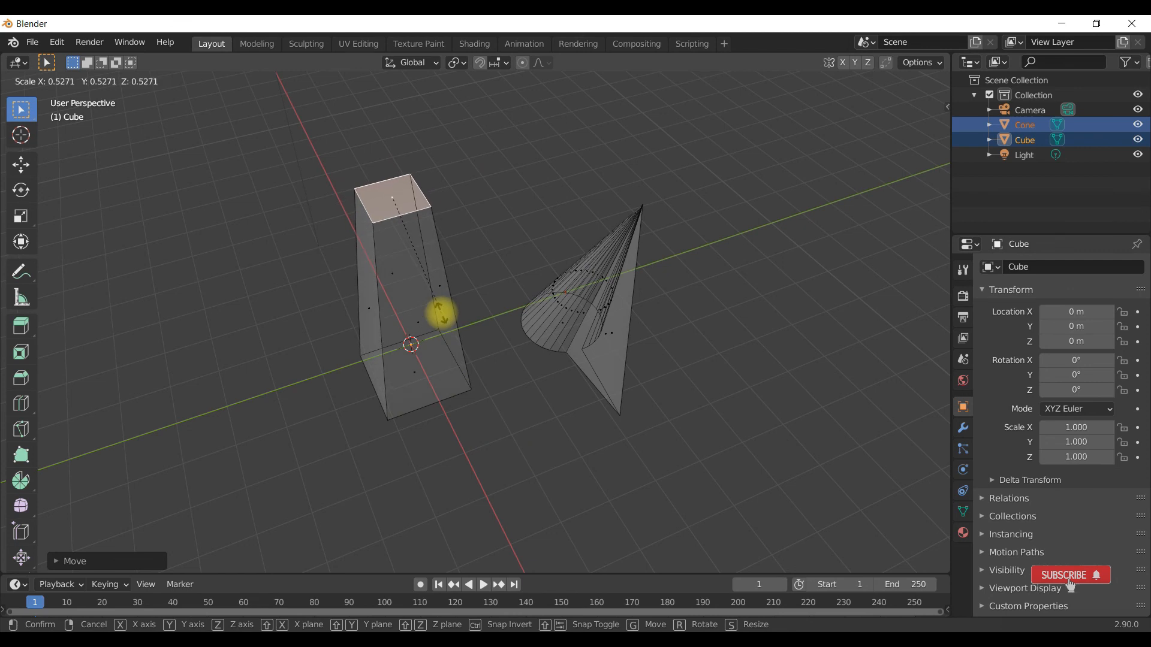
key(slash)
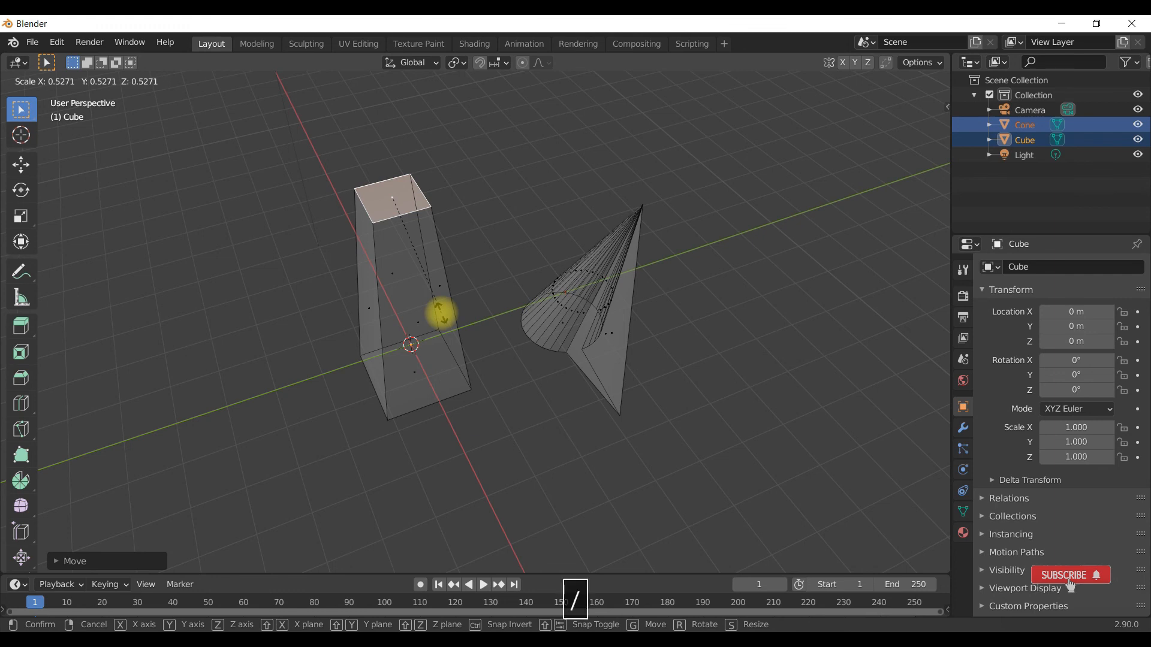
text(2)
key(Return)
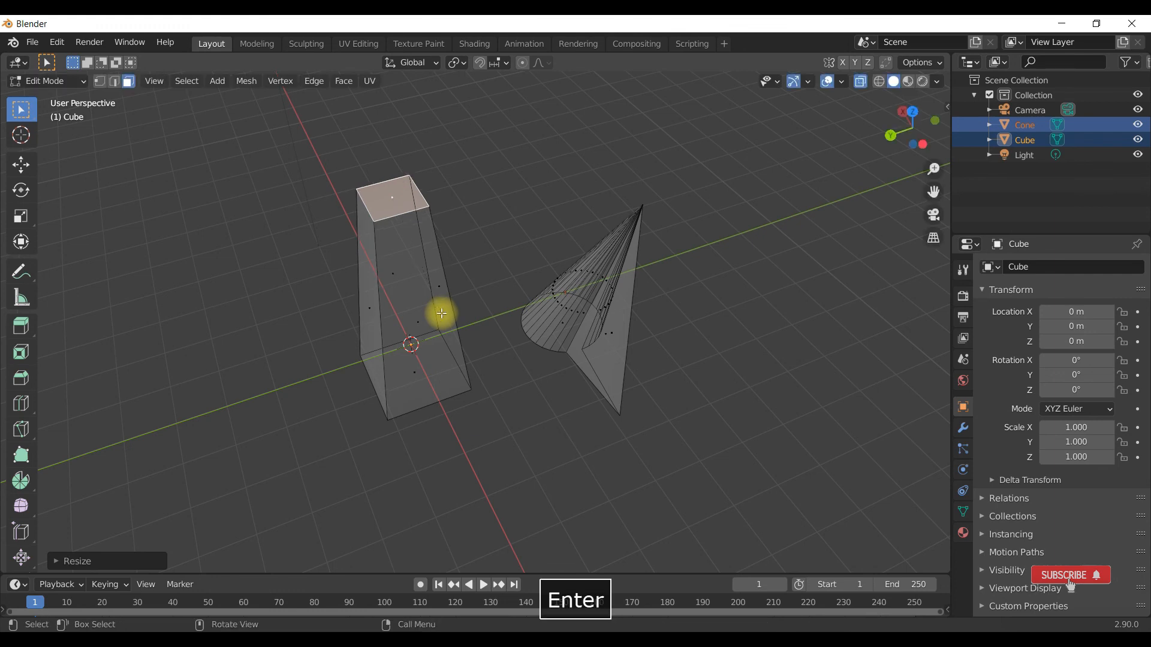
- Move the cube's top face down 1 m along the Z axis
middle_drag(329, 264, 393, 260)
key(g)
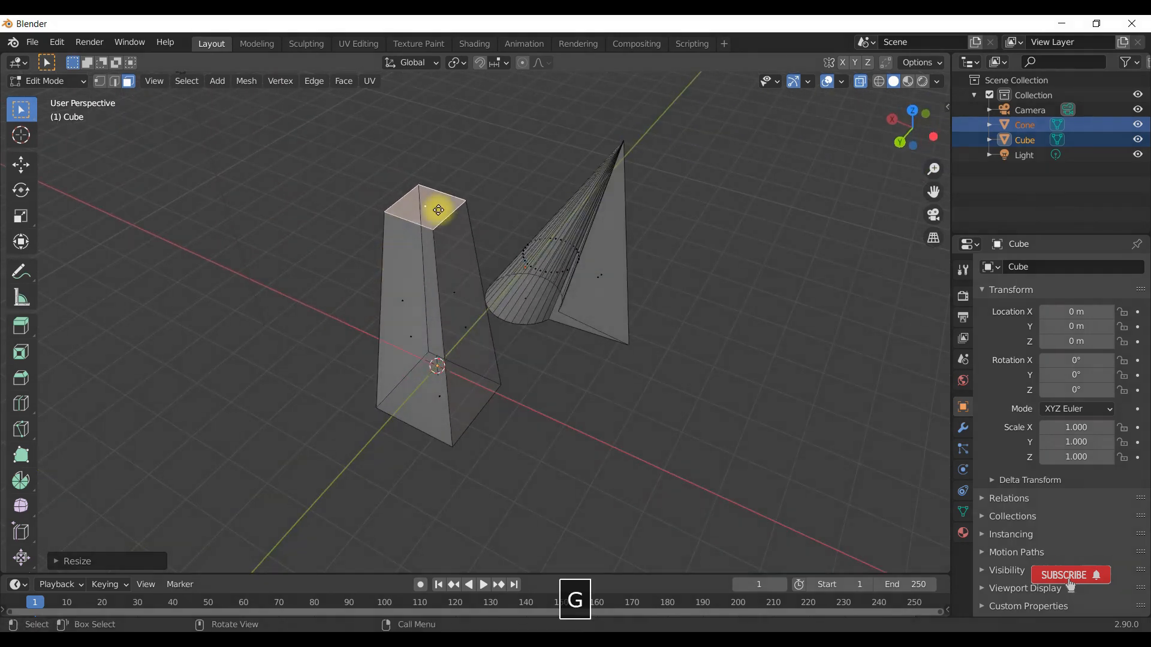
key(z)
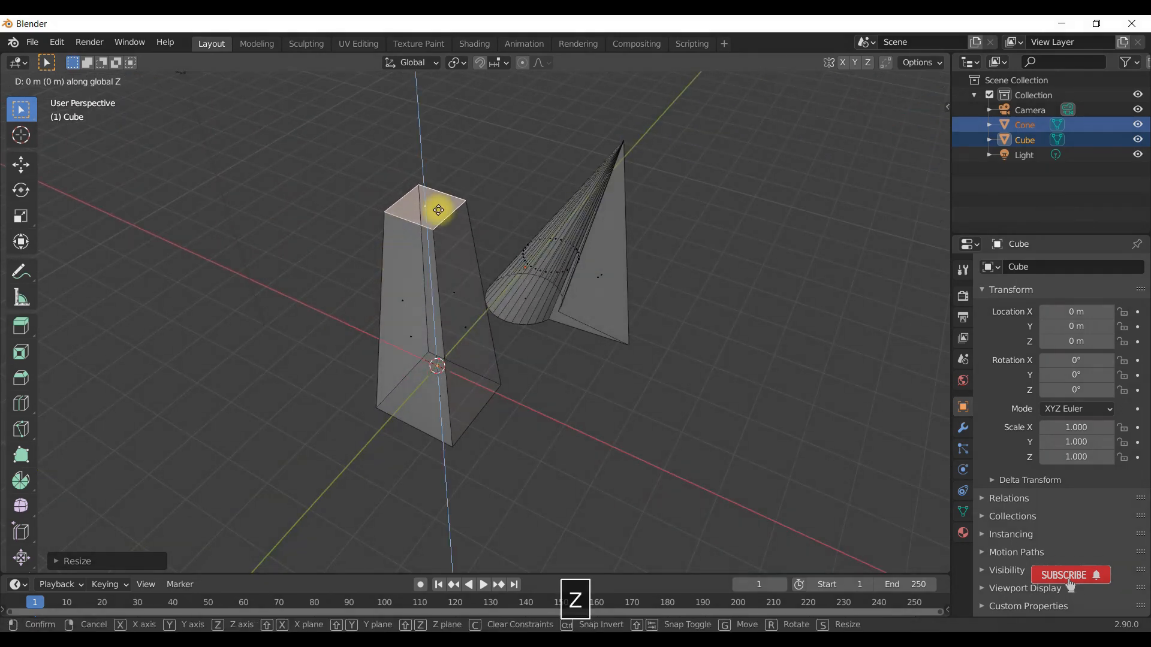
key(1)
key(Return)
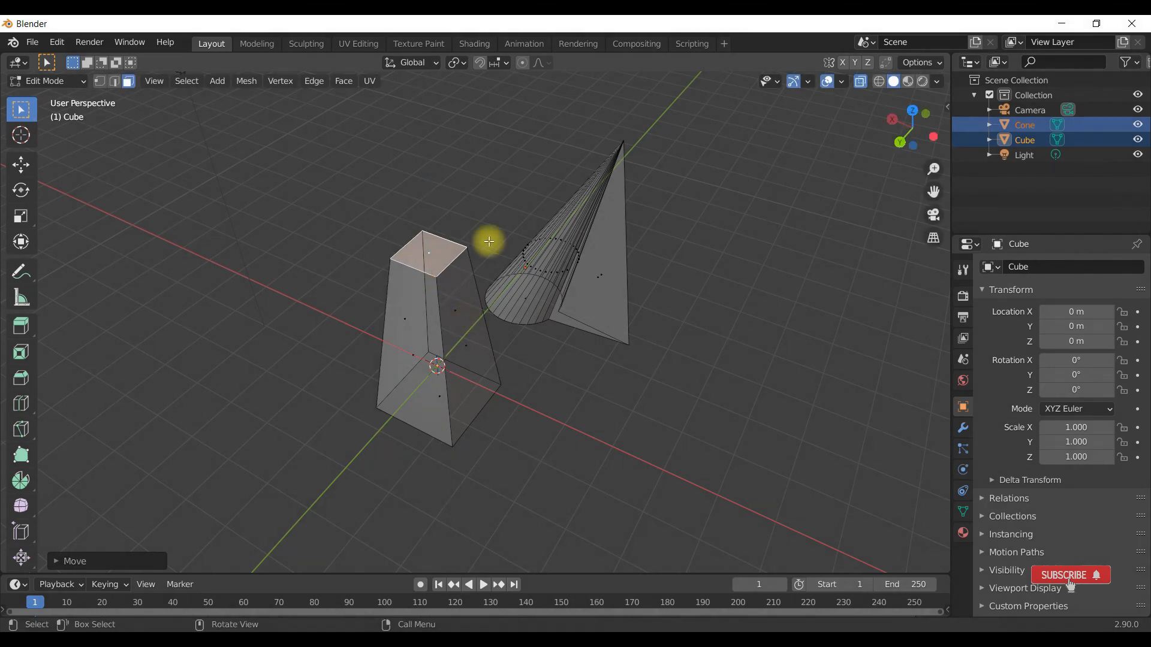
- Rotate the cube's top face 90° about the Z axis
key(r)
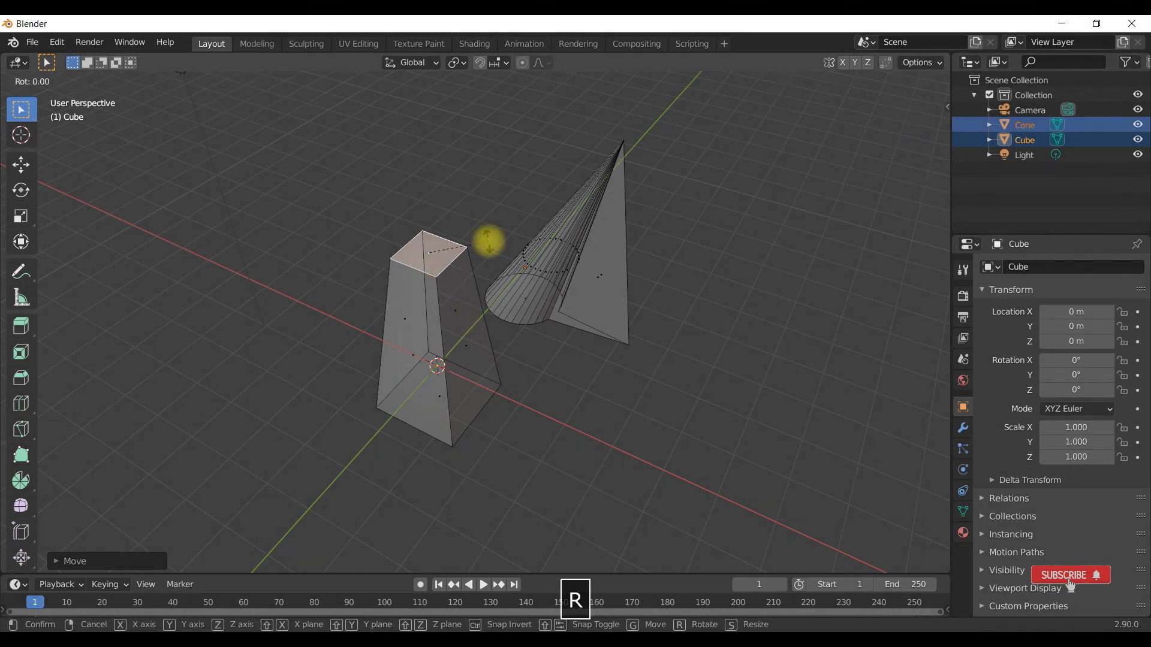
key(z)
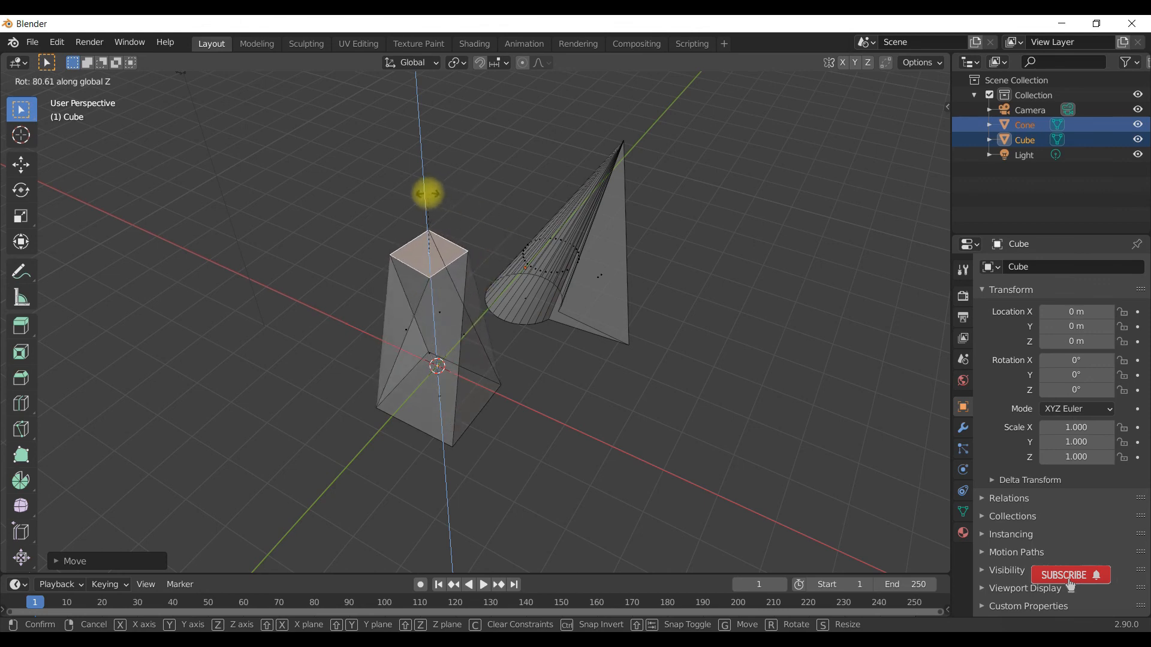
text(90)
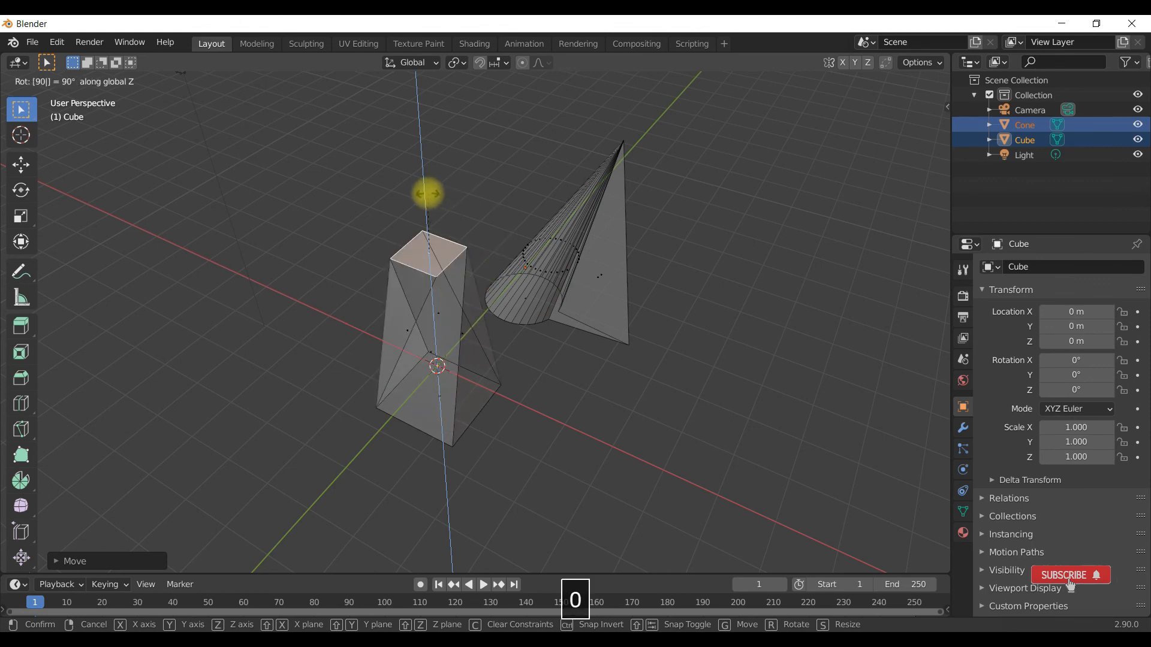
key(Return)
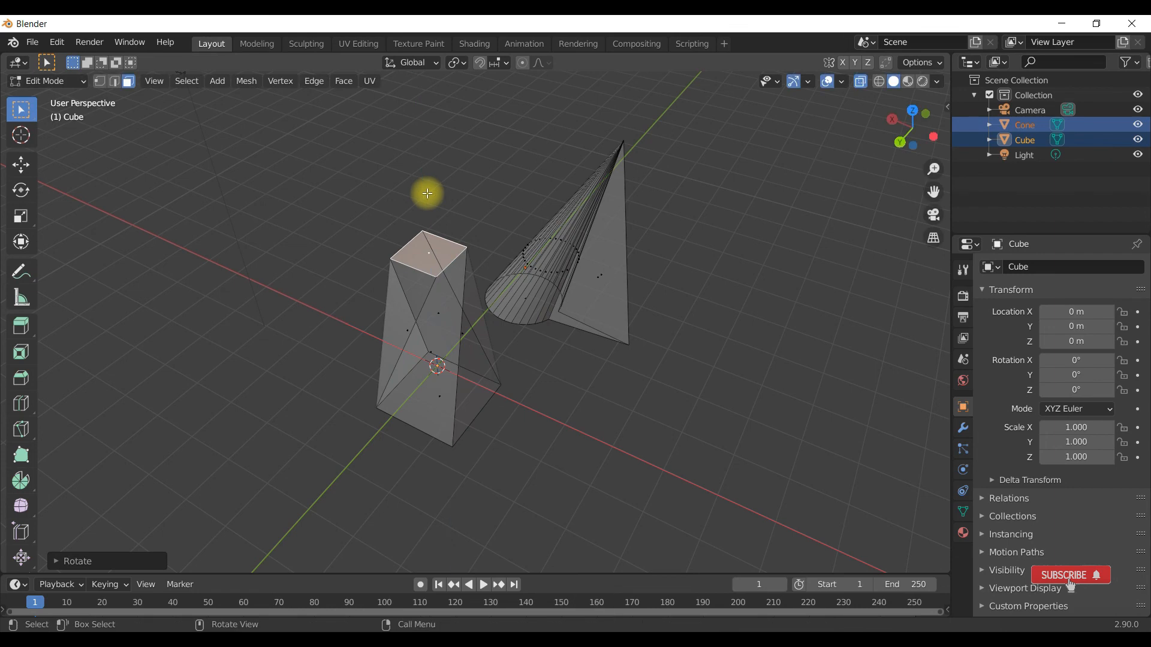
- Select one of the cube's twisted side faces, and box-select all faces of the cube and the cone
click(405, 329)
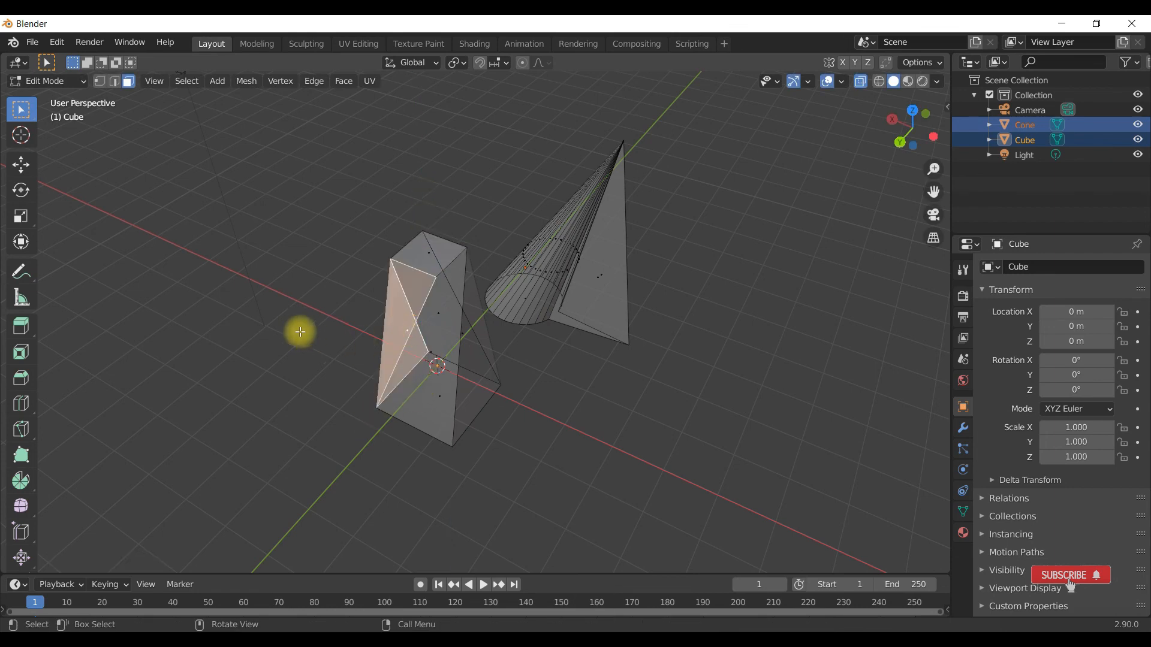
middle_drag(300, 329, 512, 311)
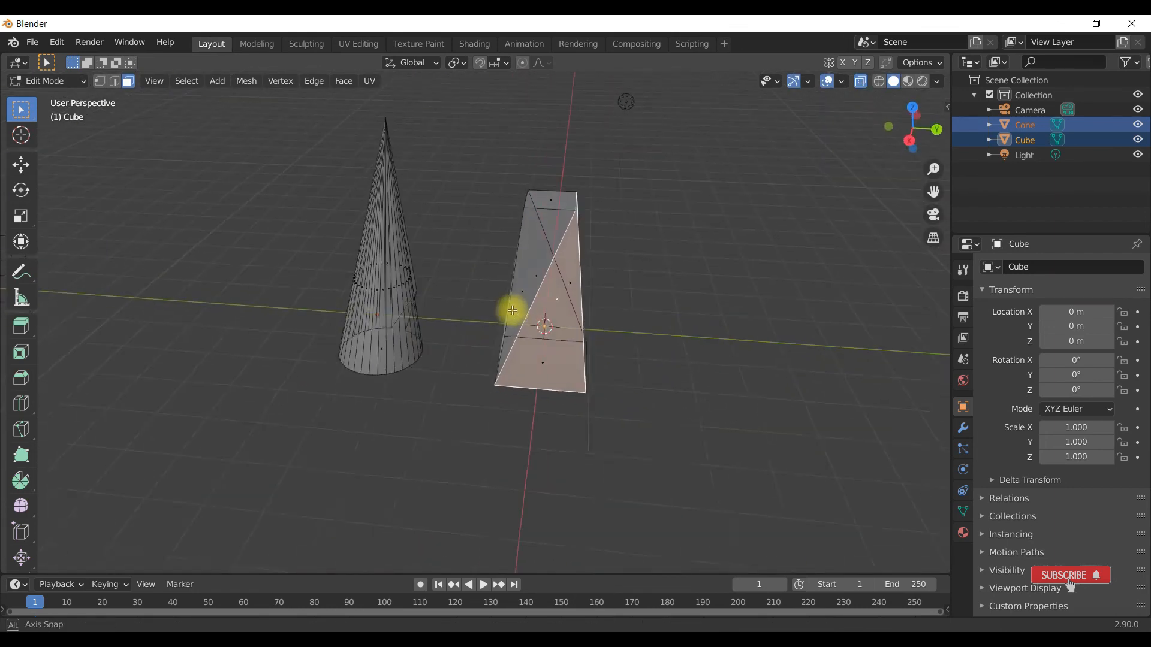
key(b)
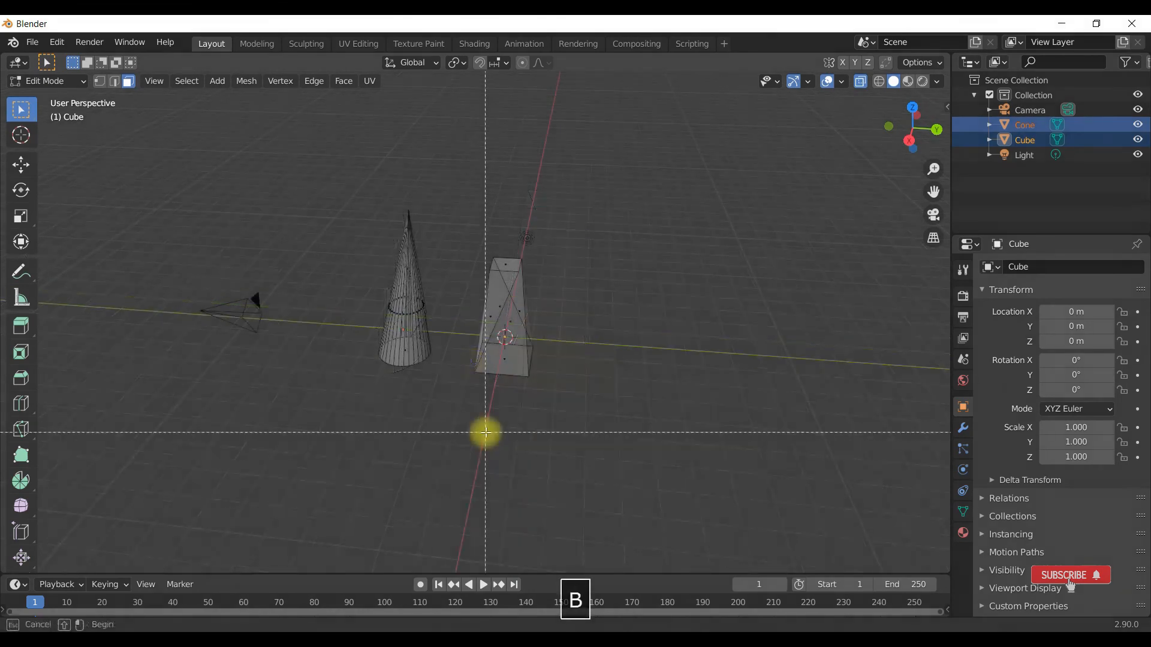
drag(360, 168, 493, 414)
middle_drag(494, 413, 612, 446)
scroll(611, 446, down, 2)
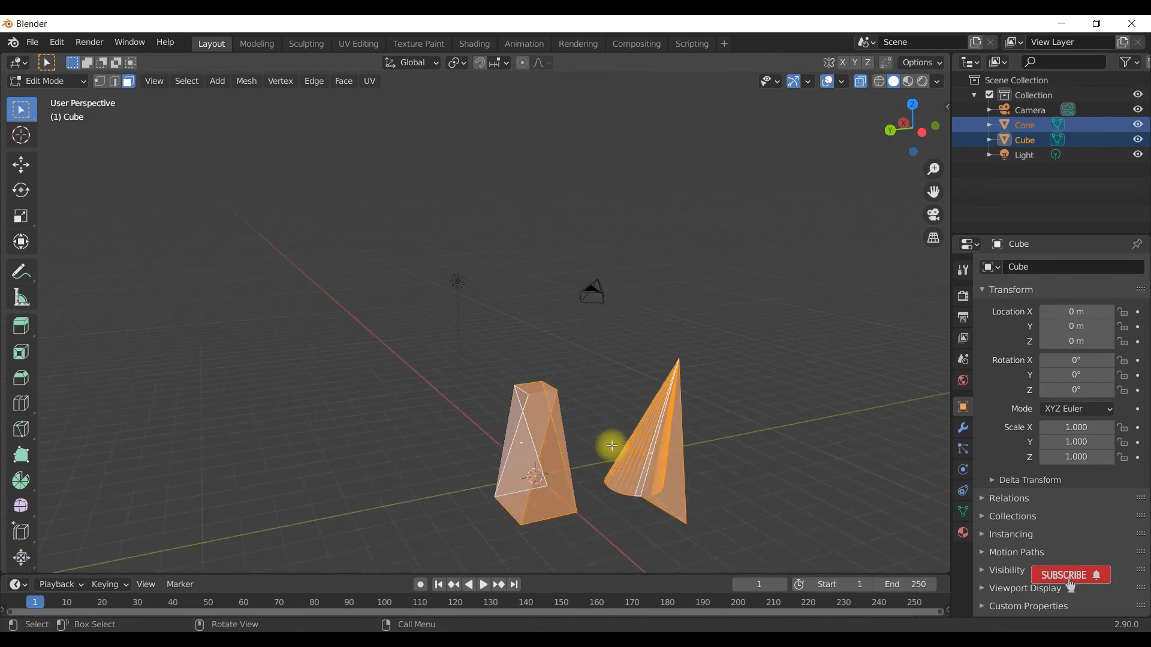